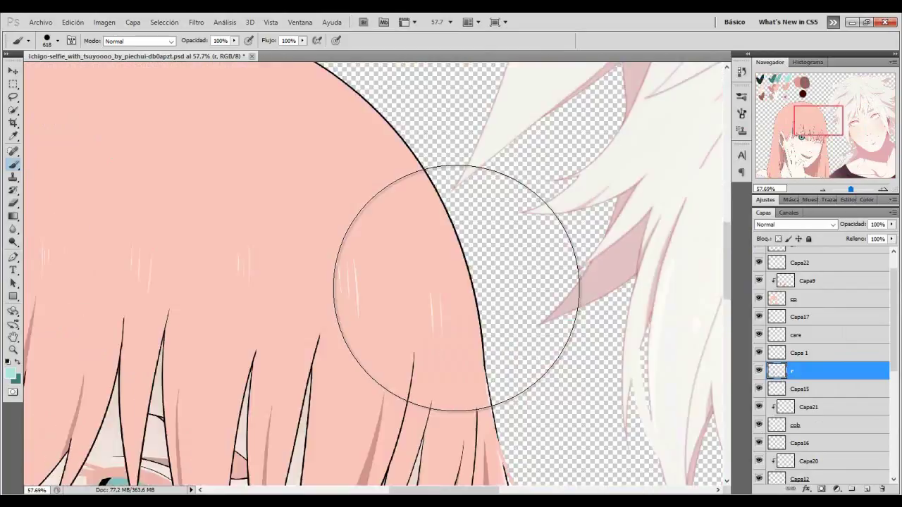
# Select the girl's open iris and fill it with dark teal on a new layer.
pyautogui.scroll(-5, 821, 366)
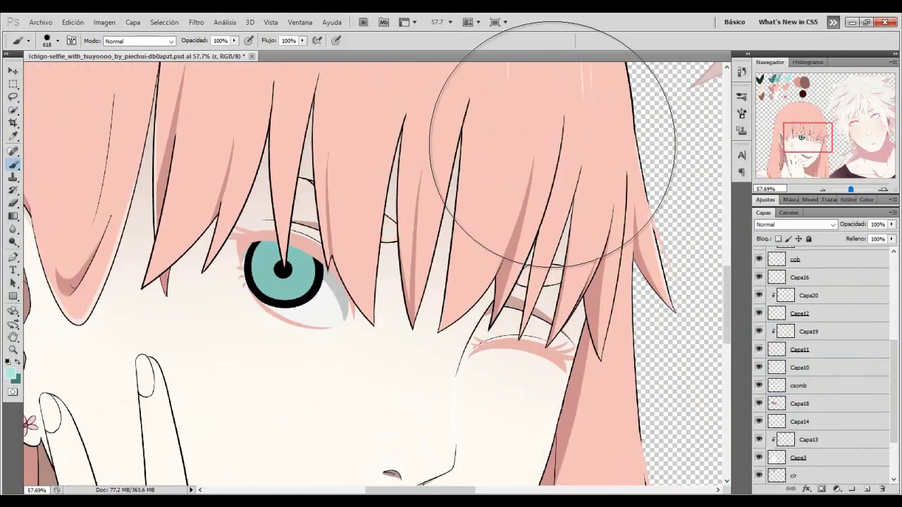
pyautogui.keyDown('ctrl'); pyautogui.click(282, 272); pyautogui.keyUp('ctrl')
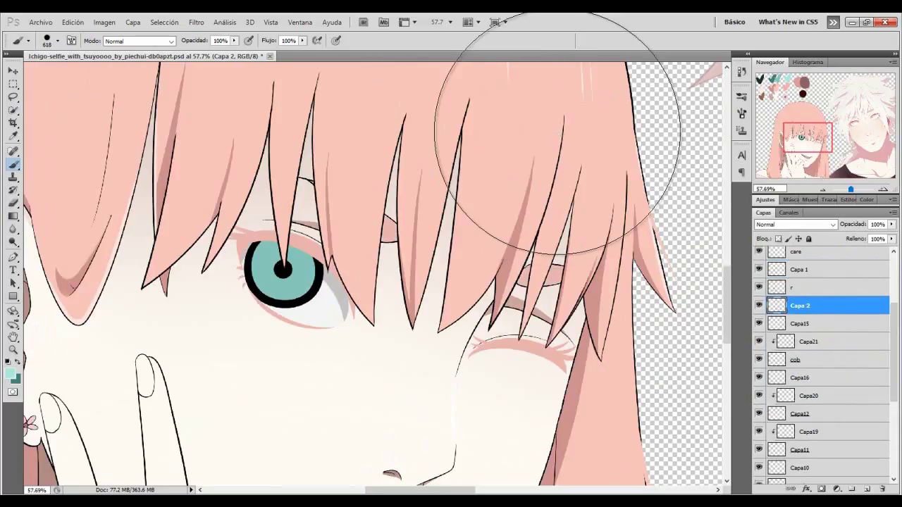
pyautogui.hotkey('alt', 'BackSpace')
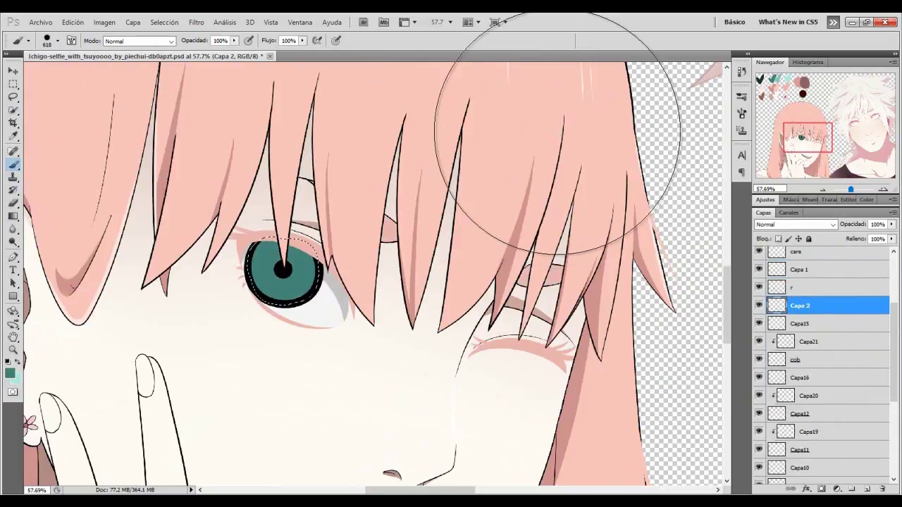
# Erase a circle around the pupil from the dark teal fill with a 147 px round eraser at 100% hardness.
pyautogui.press('e')
pyautogui.rightClick(215, 285)
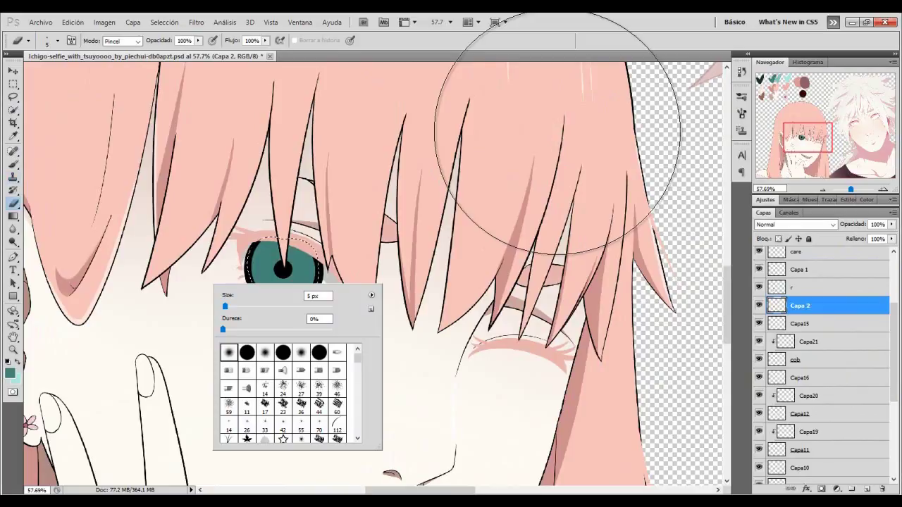
pyautogui.scroll(1, 558, 132)
pyautogui.rightClick(557, 132)
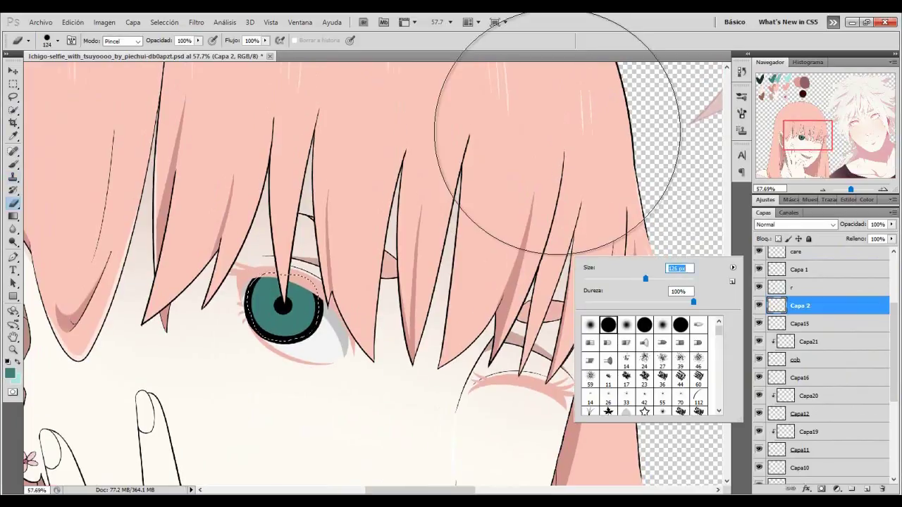
pyautogui.scroll(10, 557, 133)
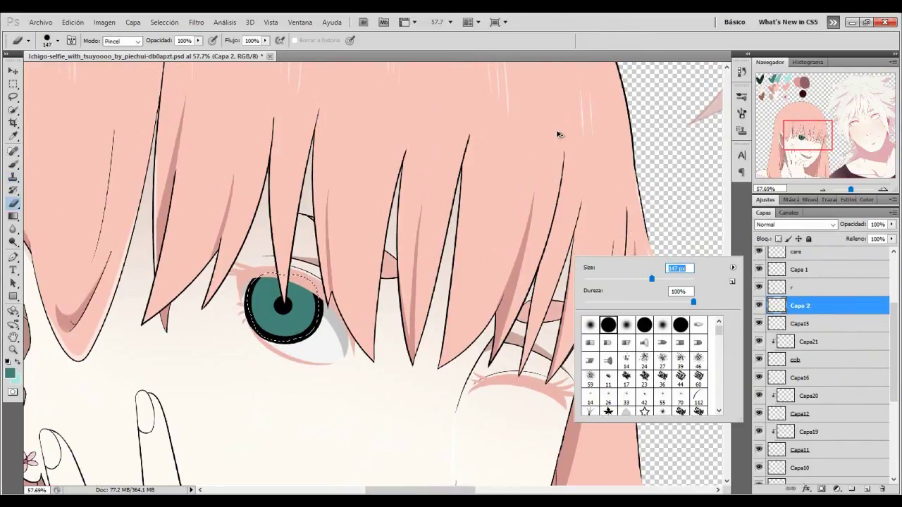
pyautogui.press('Return')
pyautogui.hscroll(5, 558, 134)
pyautogui.hscroll(-7, 559, 134)
# Add a layer and paint light teal over the lower half of the iris with a 298 px hard round brush.
pyautogui.press('x')
pyautogui.hotkey('ctrl', 'shift', 'alt', 'n')
pyautogui.rightClick(633, 268)
pyautogui.scroll(5, 632, 269)
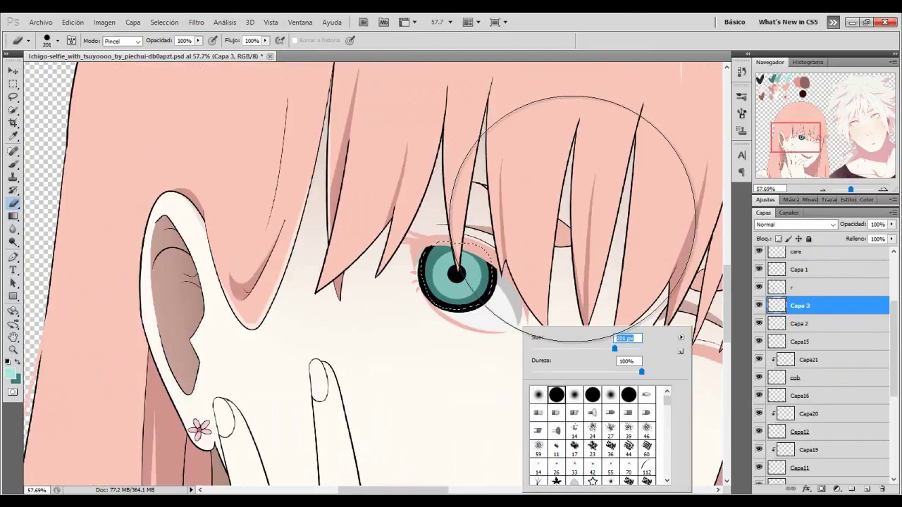
pyautogui.press('Return')
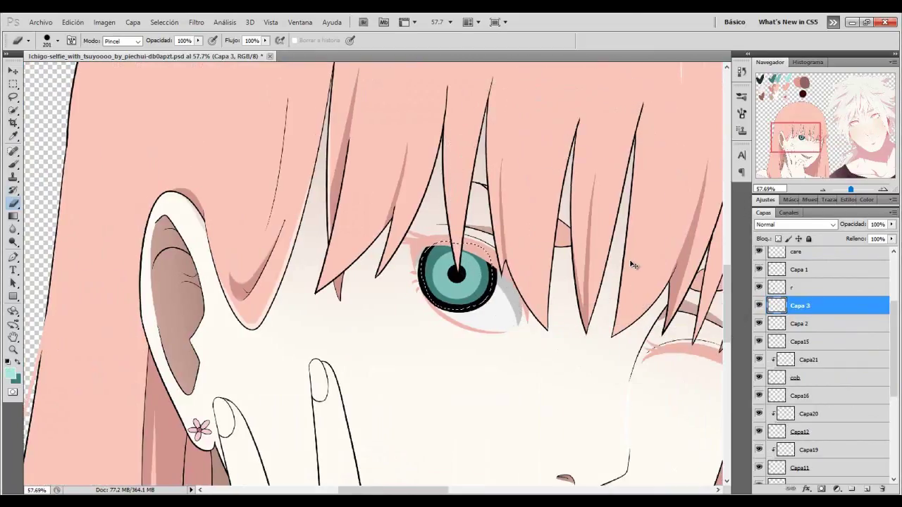
pyautogui.press('b')
pyautogui.rightClick(632, 264)
pyautogui.press('Return')
pyautogui.moveTo(632, 265)
pyautogui.mouseDown()
pyautogui.moveTo(403, 282)
pyautogui.moveTo(403, 300)
pyautogui.mouseUp()
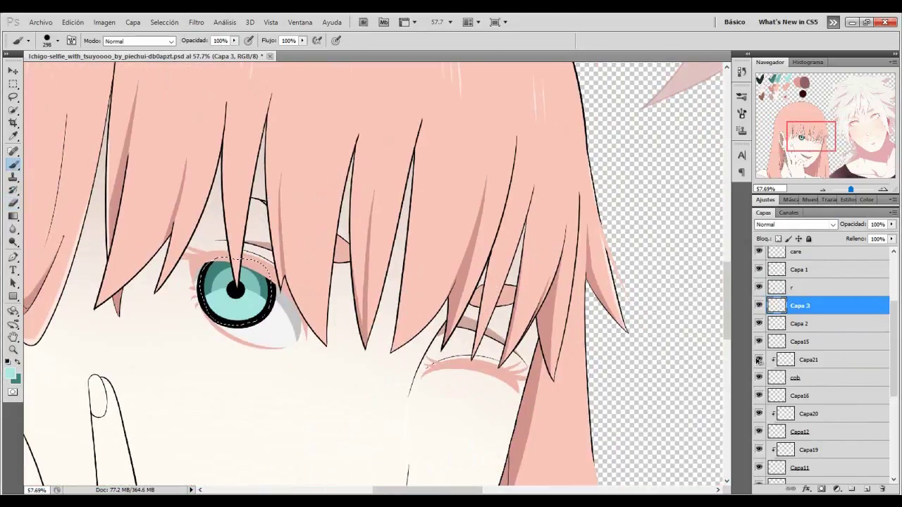
# Try the Superponer blend mode at 59% opacity on the light teal iris layer.
pyautogui.click(795, 224)
pyautogui.click(790, 402)
pyautogui.press('Up')
pyautogui.press('Up')
pyautogui.press('Up')
pyautogui.press('Up')
pyautogui.press('Down')
pyautogui.press('Down')
pyautogui.press('Up')
pyautogui.press('Up')
pyautogui.press('Up')
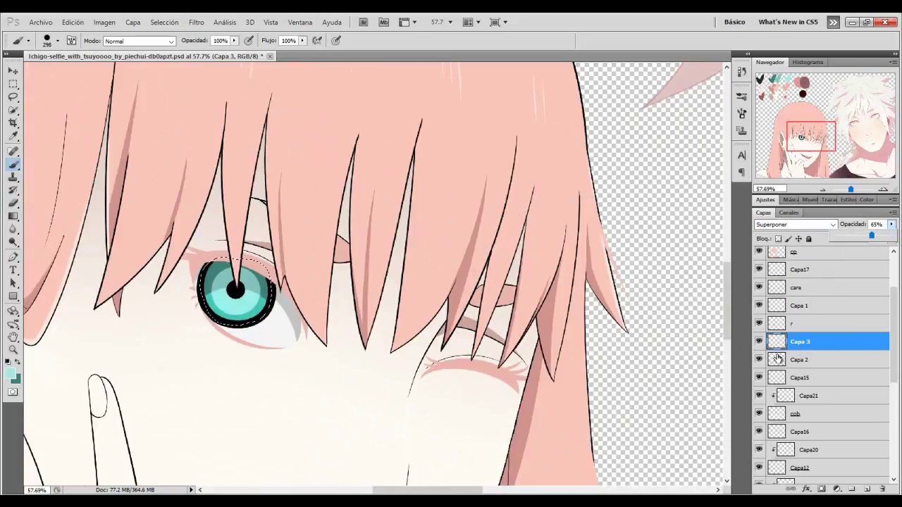
pyautogui.press('5')
pyautogui.press('9')
# Set the light teal iris layer's blend mode to Luz suave with 100% opacity.
pyautogui.press('Down')
pyautogui.press('Down')
pyautogui.press('Down')
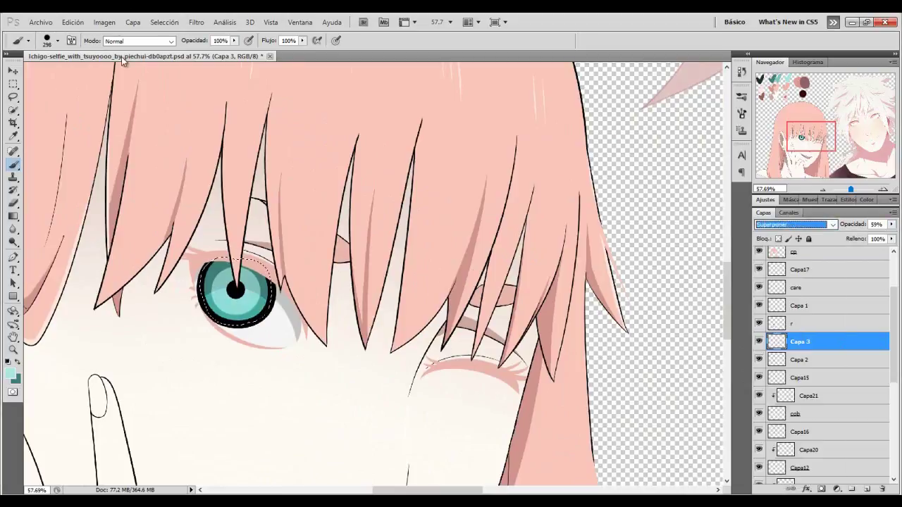
pyautogui.press('Down')
pyautogui.press('0')
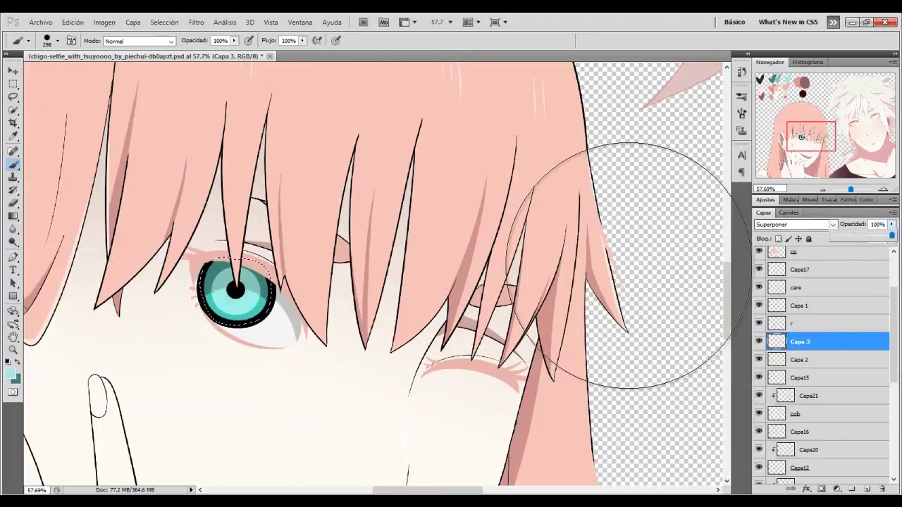
# Shade the iris dark on a new layer with a 201 px brush at 31% opacity.
pyautogui.scroll(1, 623, 261)
pyautogui.rightClick(624, 260)
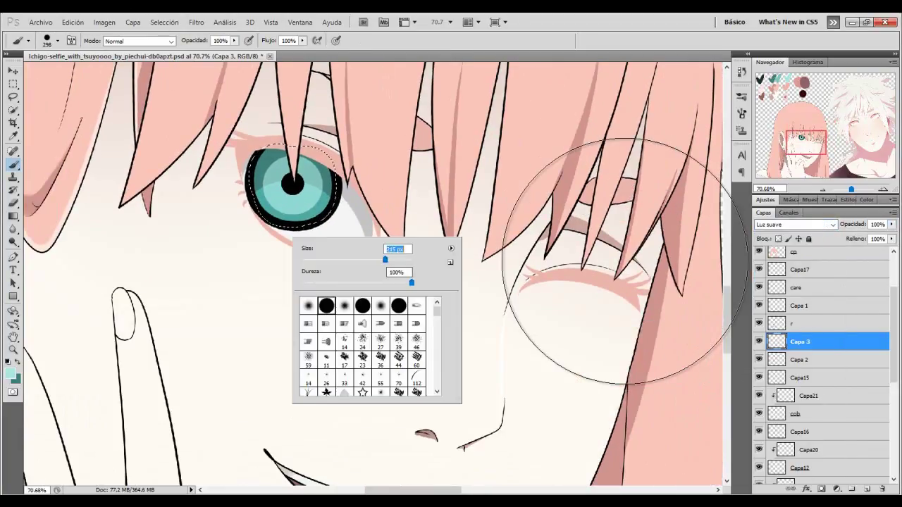
pyautogui.press('Return')
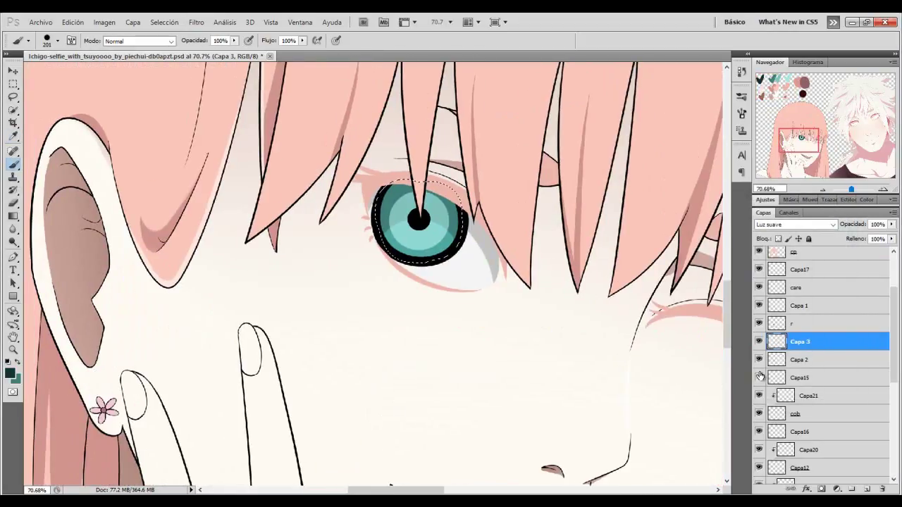
pyautogui.hotkey('ctrl', 'shift', 'alt', 'n')
pyautogui.press('3')
pyautogui.press('1')
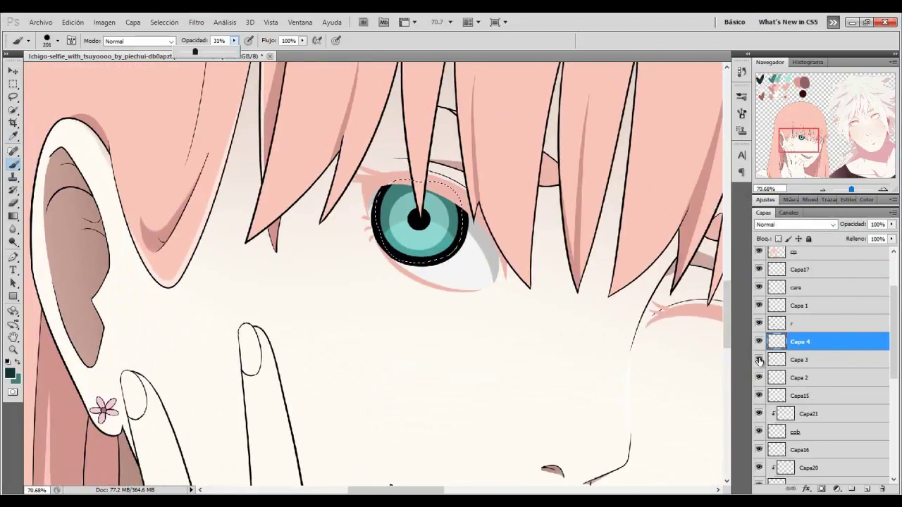
pyautogui.press('Return')
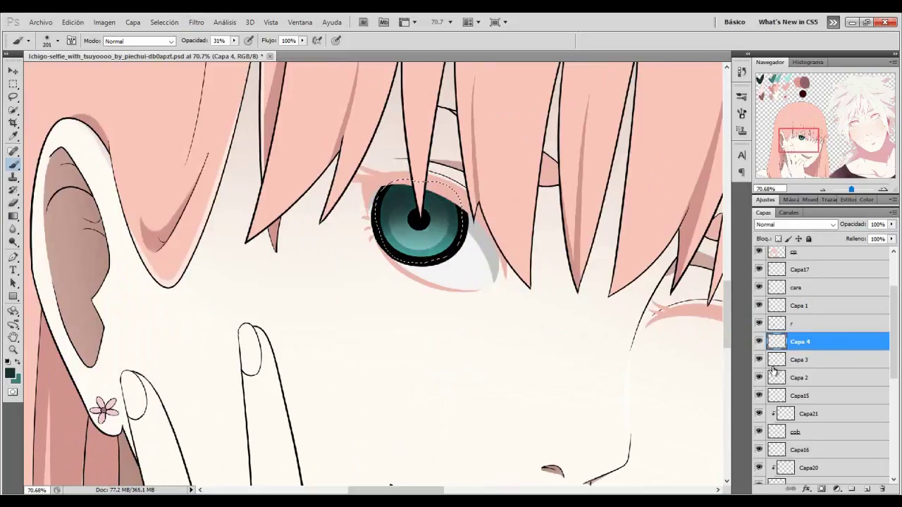
# Clear the selection and lower the iris shading layer's opacity to 45%.
pyautogui.moveTo(852, 224); pyautogui.dragTo(837, 391)
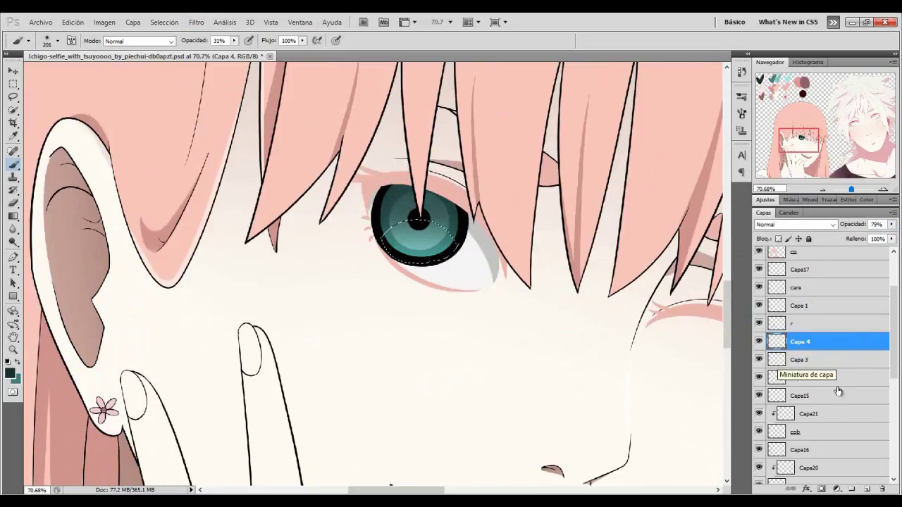
pyautogui.hotkey('ctrl', 'd')
pyautogui.moveTo(892, 224); pyautogui.dragTo(850, 189)
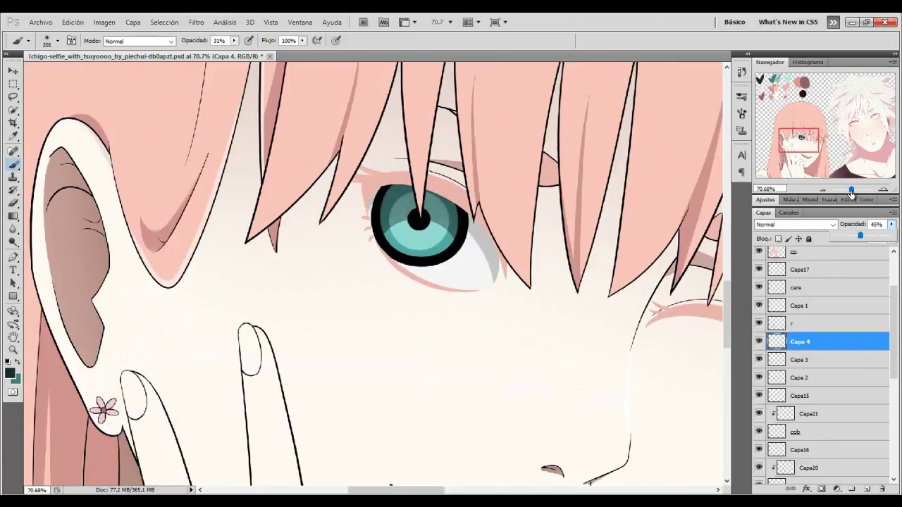
# Add a layer and try short light streaks in the lower iris with a 15 px brush at 31% opacity.
pyautogui.click(836, 127)
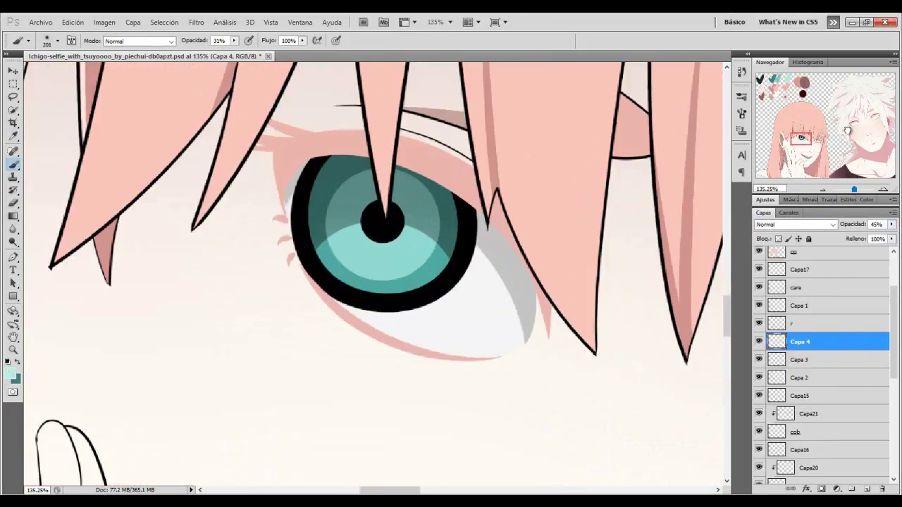
pyautogui.scroll(3, 847, 130)
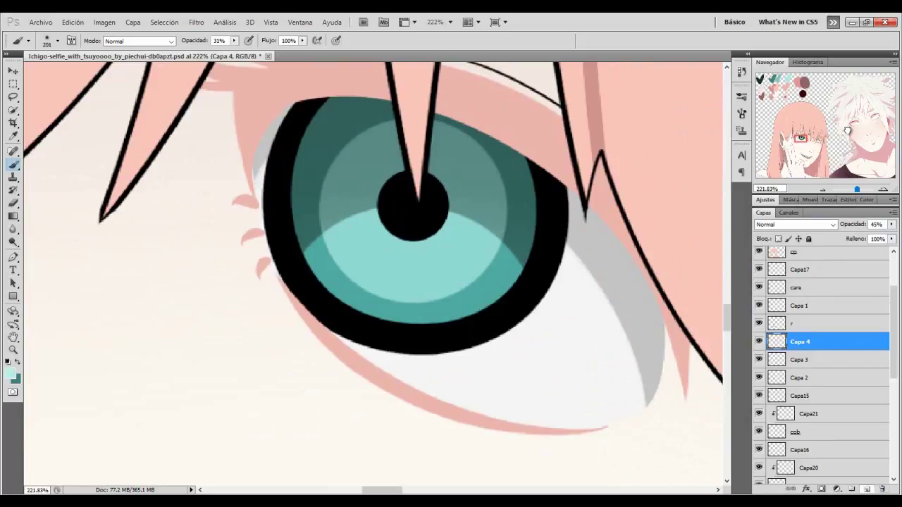
pyautogui.hotkey('ctrl', 'shift', 'alt', 'n')
pyautogui.click(57, 40)
pyautogui.write('15')
pyautogui.press('Return')
pyautogui.moveTo(356, 244); pyautogui.dragTo(336, 275)
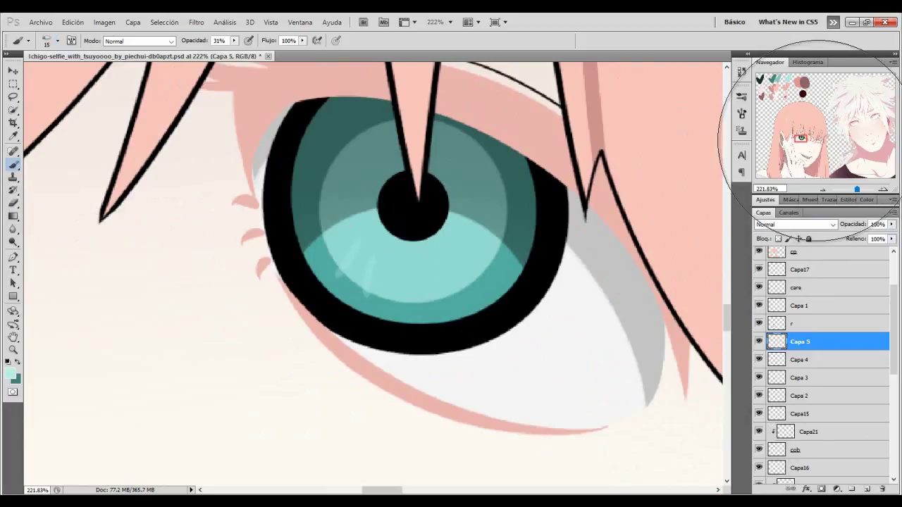
# Paint short light teal streaks along both sides of the lower iris with the brush at 100% opacity.
pyautogui.press('0')
pyautogui.press('Return')
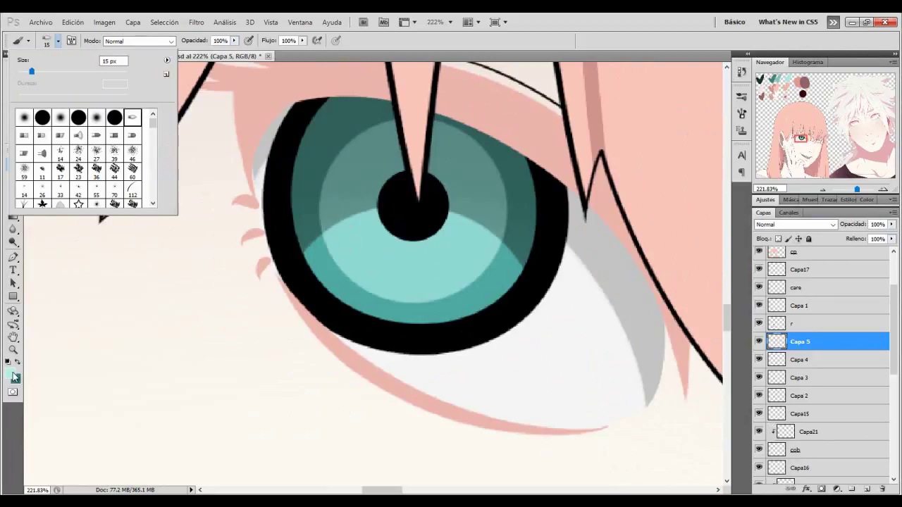
pyautogui.press('Return')
pyautogui.moveTo(466, 267); pyautogui.dragTo(462, 285)
pyautogui.moveTo(343, 244); pyautogui.dragTo(328, 271)
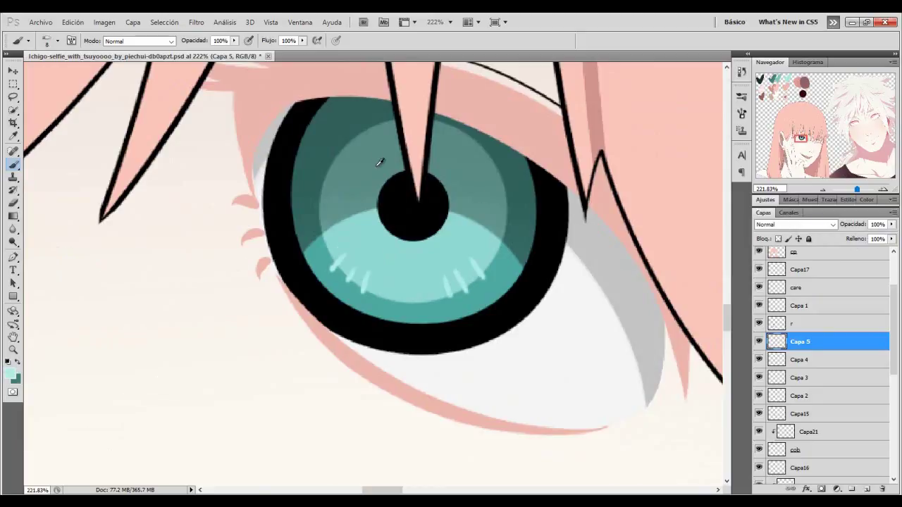
# Set the streak layer's blend mode to Color más claro.
pyautogui.click(811, 224)
pyautogui.click(810, 234)
pyautogui.scroll(-10, 810, 225)
pyautogui.moveTo(857, 189); pyautogui.dragTo(850, 189)
pyautogui.moveTo(806, 146); pyautogui.dragTo(800, 143)
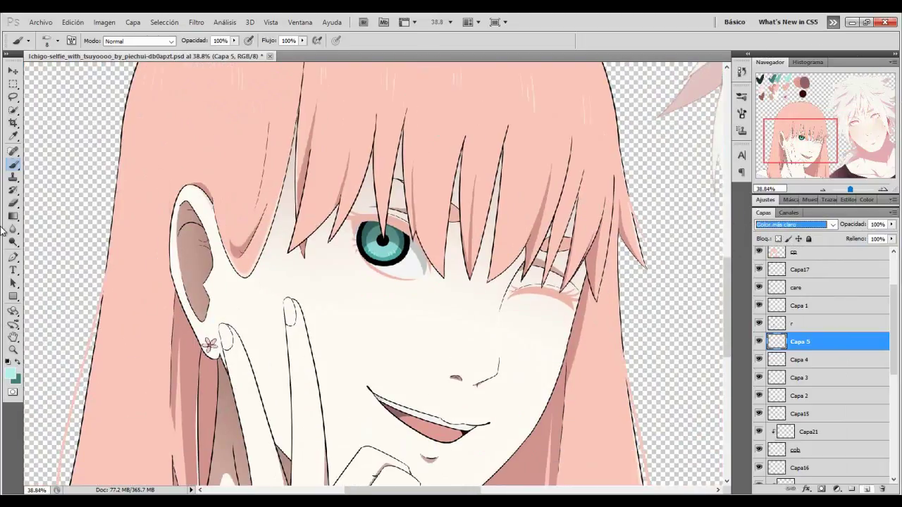
# Add a layer and dab a round white highlight on the upper left of the iris.
pyautogui.scroll(2, 67, 215)
pyautogui.hotkey('ctrl', 'shift', 'n')
pyautogui.press('Return')
pyautogui.scroll(8, 406, 211)
pyautogui.rightClick(310, 222)
pyautogui.press('Return')
pyautogui.click(212, 151)
# Transform the white highlight into a wide oval reaching the iris's dark outline.
pyautogui.hotkey('ctrl', 't')
pyautogui.moveTo(254, 157); pyautogui.dragTo(282, 142)
pyautogui.moveTo(226, 158); pyautogui.dragTo(204, 156)
pyautogui.press('Return')
# Dab a second white dot on the left of the iris and transform it into a small oval under the first highlight.
pyautogui.click(222, 268)
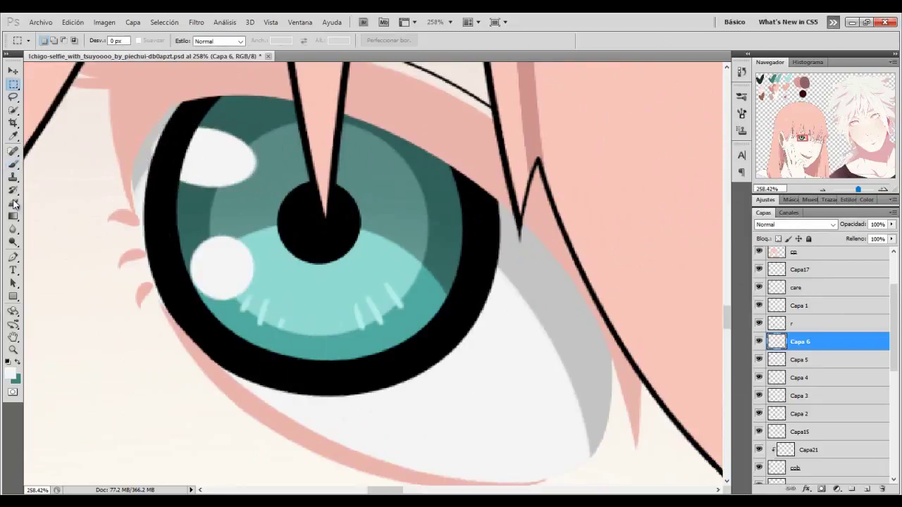
pyautogui.hotkey('ctrl', 't')
pyautogui.moveTo(215, 273); pyautogui.dragTo(185, 220)
pyautogui.press('Return')
# Add a tiny white highlight to the lower right of the pupil with a 16 px brush.
pyautogui.rightClick(296, 271)
pyautogui.rightClick(80, 282)
pyautogui.press('Escape')
pyautogui.press('b')
pyautogui.rightClick(433, 326)
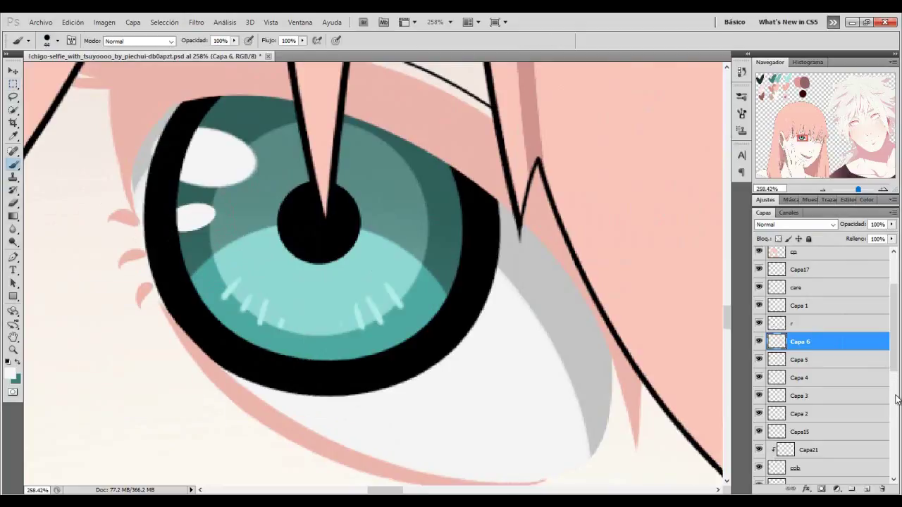
pyautogui.press('Escape')
pyautogui.scroll(-6, 330, 246)
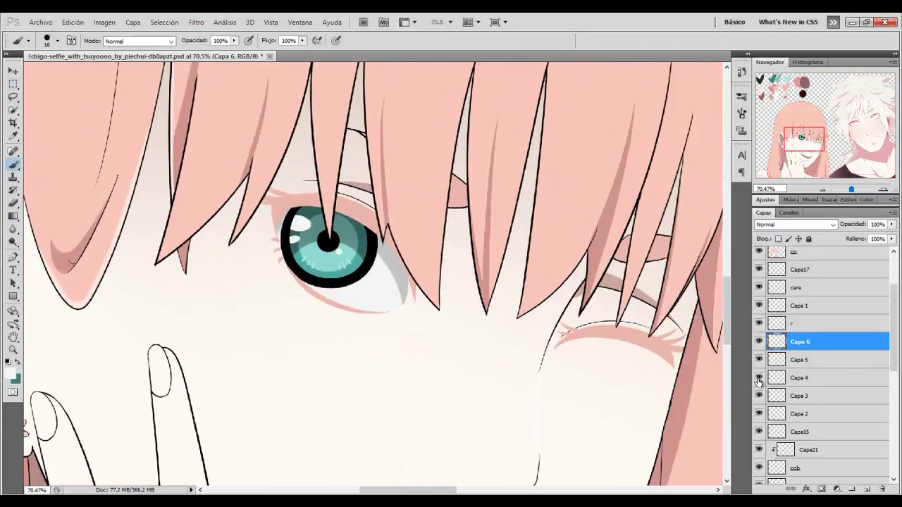
# Move the white highlight layer above layer "r" and set its blend mode to Superponer.
pyautogui.hotkey('ctrl', ']')
pyautogui.click(795, 224)
pyautogui.moveTo(891, 224); pyautogui.dragTo(879, 235)
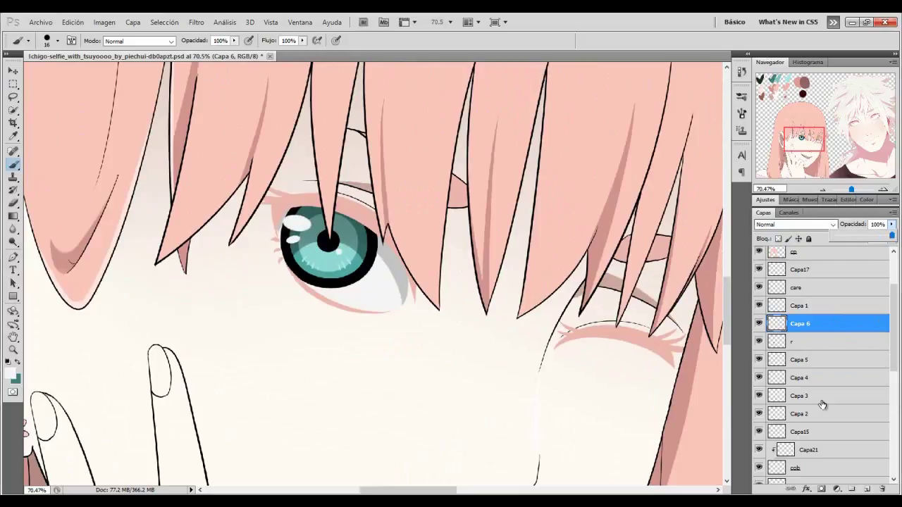
pyautogui.click(795, 224)
pyautogui.click(775, 249)
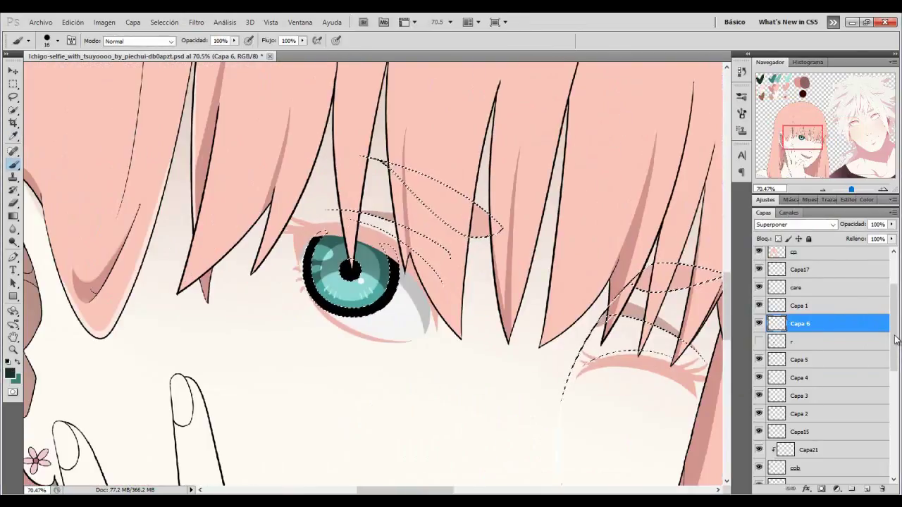
# Paint the selected iris outline dark teal on a new layer with a 46 px brush, then deselect.
pyautogui.hotkey('ctrl', 'shift', 'alt', 'n')
pyautogui.rightClick(282, 299)
pyautogui.press('Return')
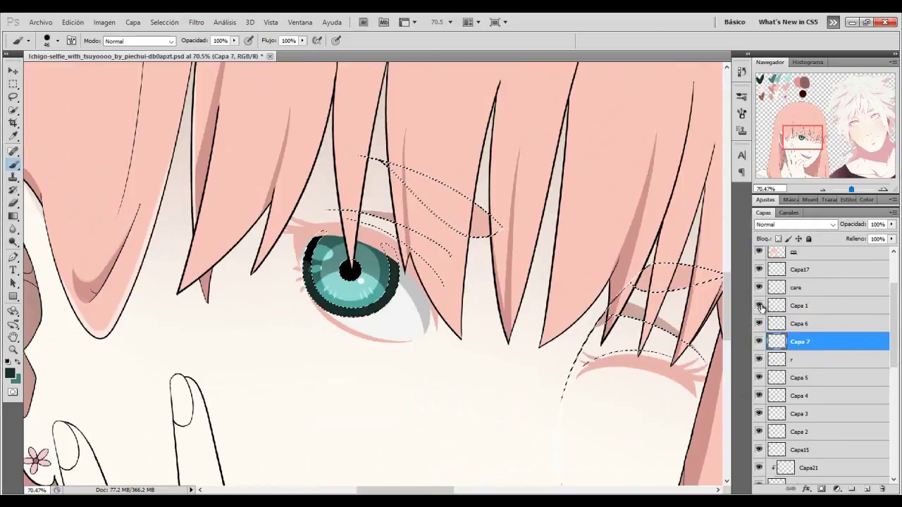
pyautogui.press('m')
pyautogui.hotkey('ctrl', 'd')
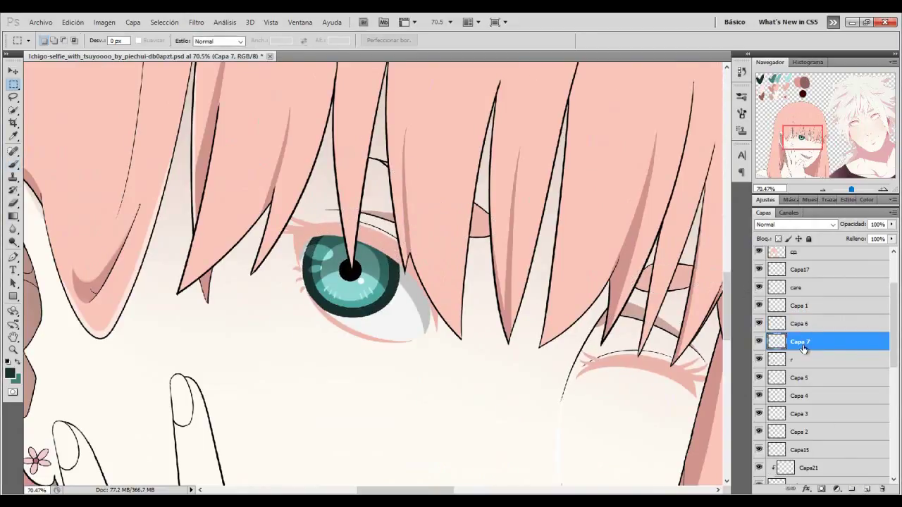
# Restore the line art selection, tint the iris outline and pupil dark teal on the layer above "r", and deselect.
pyautogui.click(777, 360)
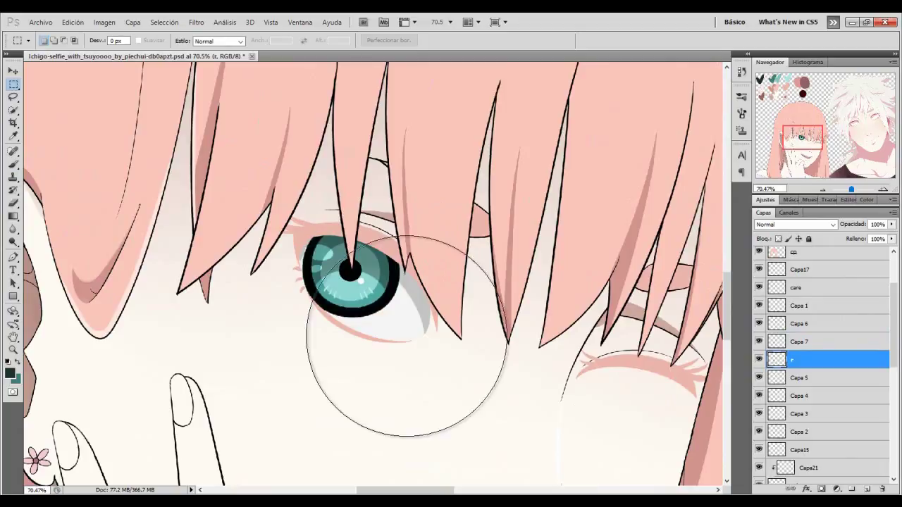
pyautogui.hotkey('ctrl', 'shift', 'd')
pyautogui.hotkey('alt', ']')
pyautogui.press('b')
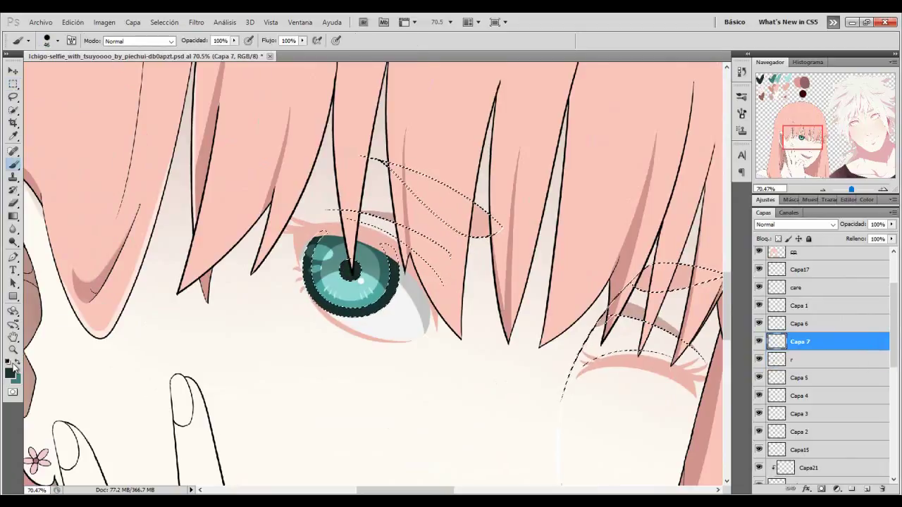
pyautogui.press('m')
pyautogui.hotkey('ctrl', 'd')
pyautogui.scroll(-5, 261, 282)
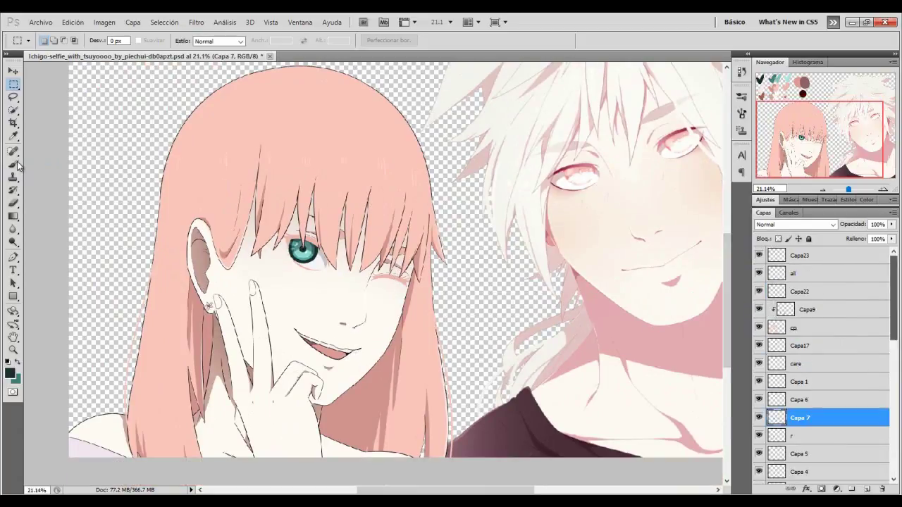
# Try colorizing the line art on layer "all" with hue 0, saturation 26 and lightness +42.
pyautogui.hotkey('alt', ']')
pyautogui.hotkey('alt', ']')
pyautogui.hotkey('alt', ']')
pyautogui.hotkey('alt', ']')
pyautogui.hotkey('alt', ']')
pyautogui.hotkey('alt', ']')
pyautogui.hotkey('alt', ']')
pyautogui.hotkey('alt', ']')
pyautogui.hotkey('ctrl', 'u')
pyautogui.hotkey('alt', 'o')
pyautogui.write('27')
pyautogui.hotkey('shift', 'Up')
pyautogui.hotkey('shift', 'Up')
pyautogui.hotkey('shift', 'Up')
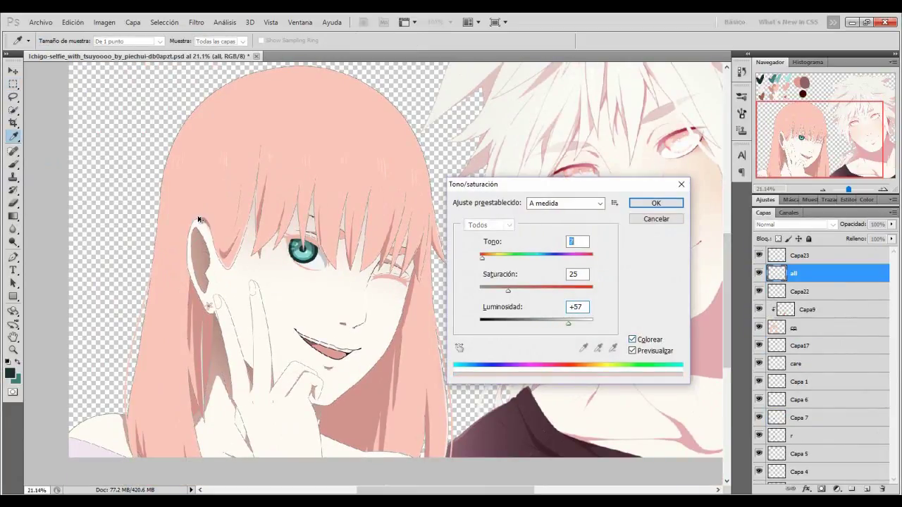
pyautogui.hotkey('shift', 'Up')
pyautogui.press('Tab')
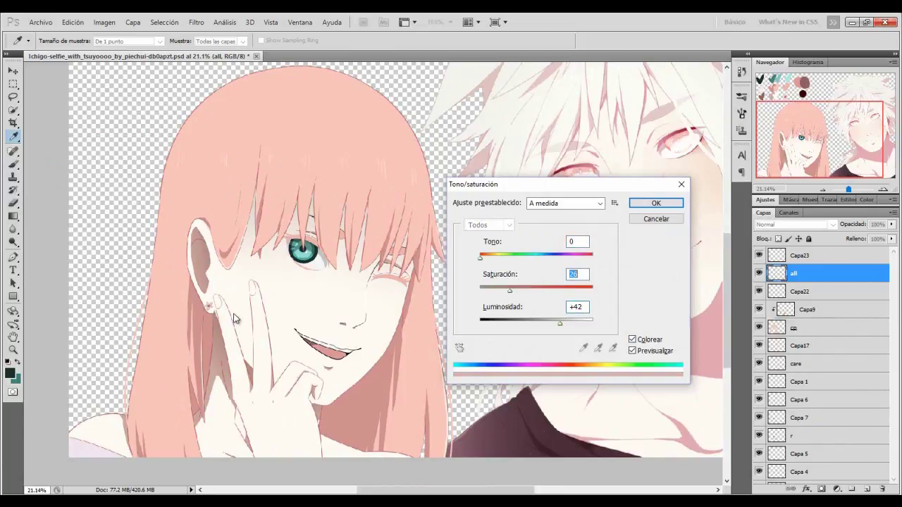
# Inspect the tinted lines up close, then try saturation 33 and lightness +47 for the colorized line art.
pyautogui.scroll(10, 245, 308)
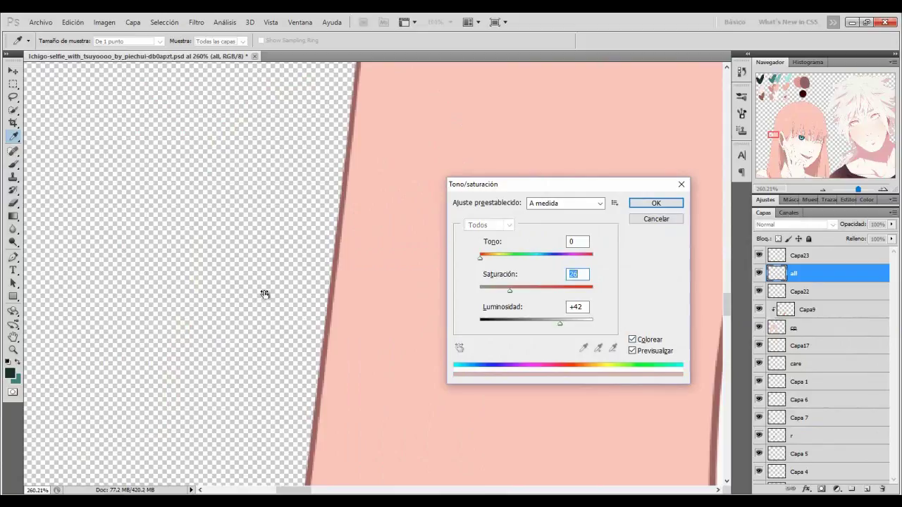
pyautogui.scroll(-3, 280, 263)
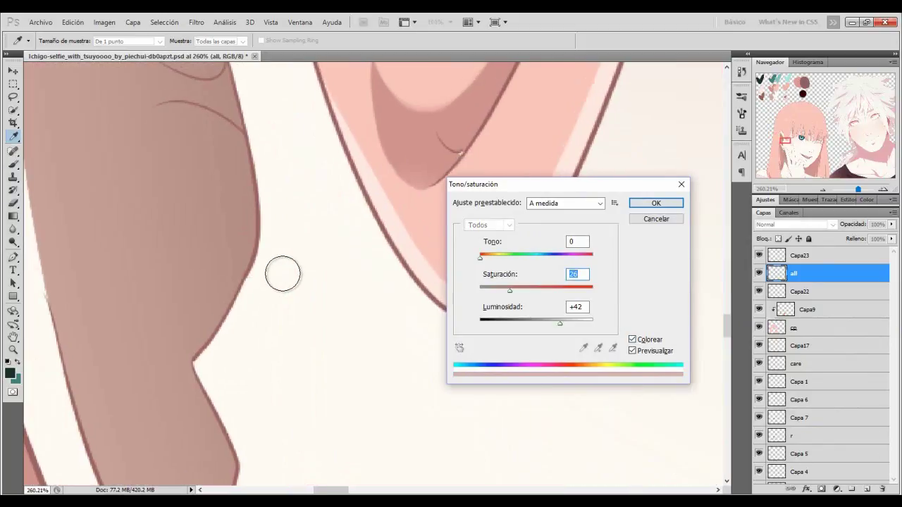
pyautogui.scroll(-8, 267, 271)
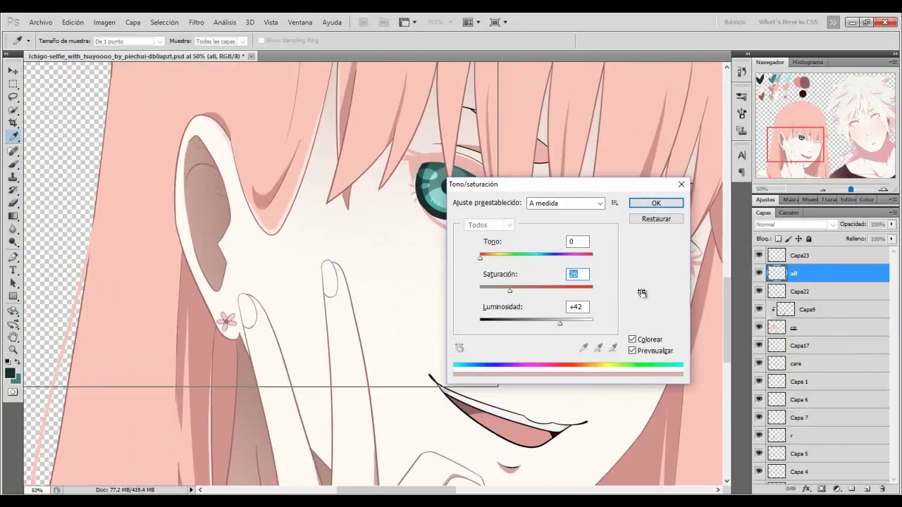
pyautogui.press('Down')
pyautogui.press('Down')
pyautogui.press('Down')
pyautogui.press('Tab')
pyautogui.press('Up')
pyautogui.press('Up')
pyautogui.press('Up')
pyautogui.press('Up')
pyautogui.press('Up')
pyautogui.hotkey('shift', 'Tab')
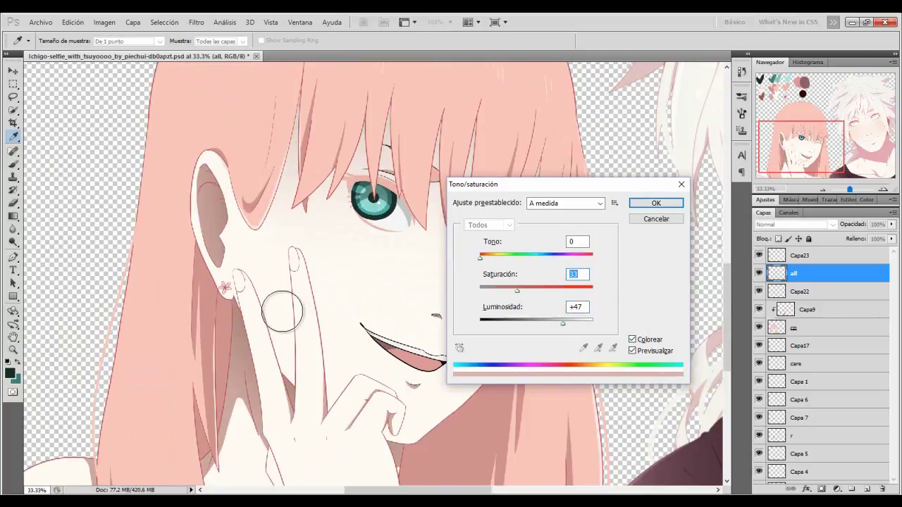
# Try a paler line art tint with saturation 24 and lightness +57, and close the Hue/Saturation adjustment.
pyautogui.press('Tab')
pyautogui.press('Up')
pyautogui.press('Up')
pyautogui.press('Up')
pyautogui.press('Up')
pyautogui.press('Up')
pyautogui.press('Up')
pyautogui.press('Up')
pyautogui.press('Up')
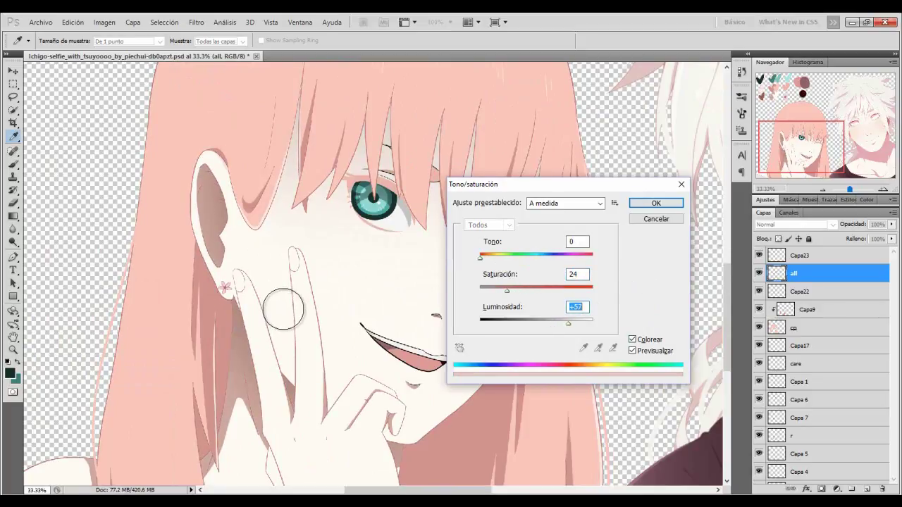
pyautogui.press('Return')
pyautogui.press('m')
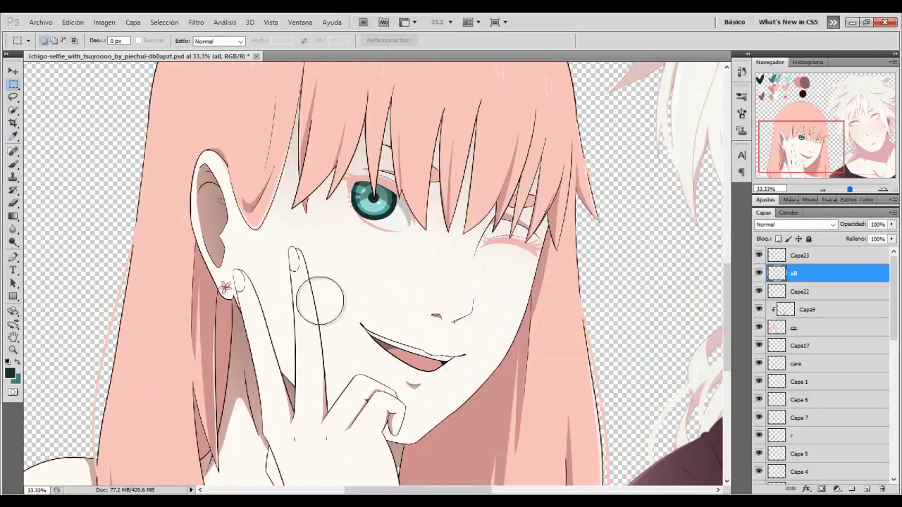
# Create a new layer above the line art layer "all" and set the foreground color to a muted red.
pyautogui.scroll(-3, 282, 308)
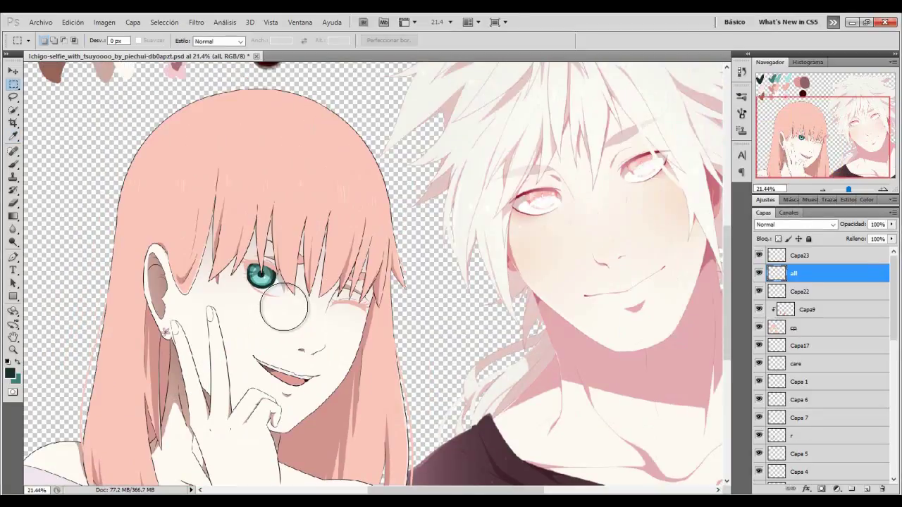
pyautogui.hotkey('ctrl', 'shift', 'alt', 'n')
pyautogui.press('i')
pyautogui.click(10, 373)
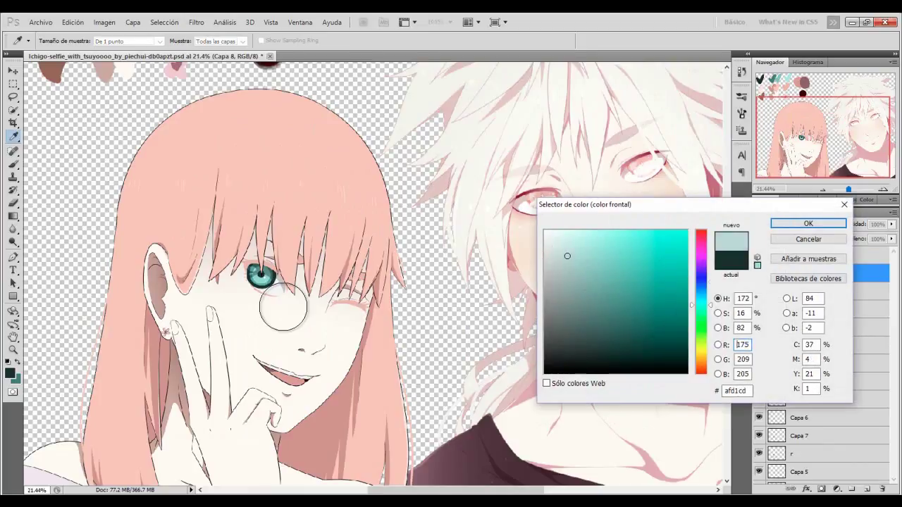
pyautogui.moveTo(284, 308); pyautogui.dragTo(535, 344)
pyautogui.click(808, 223)
pyautogui.press('m')
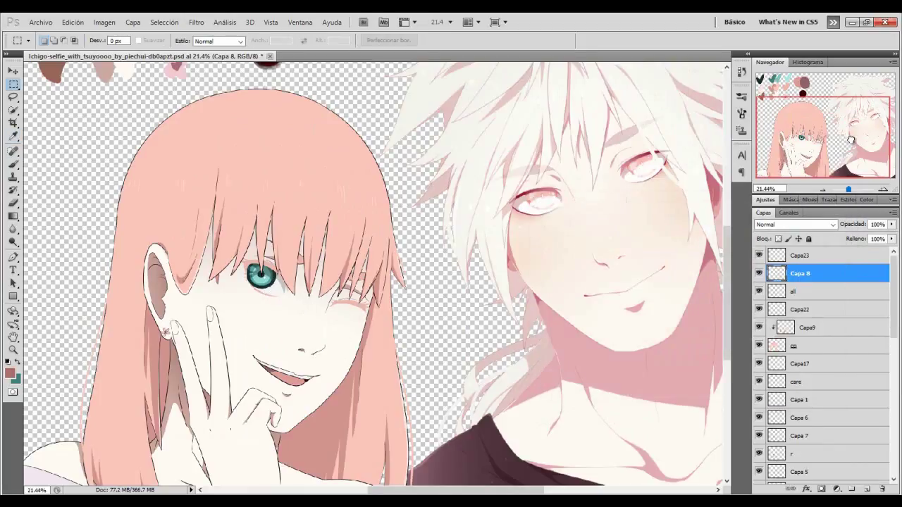
# Tint the girl's line art by clipping pen-traced muted red fills on layers "f" and "frosç" to the line layers below them.
pyautogui.press('p')
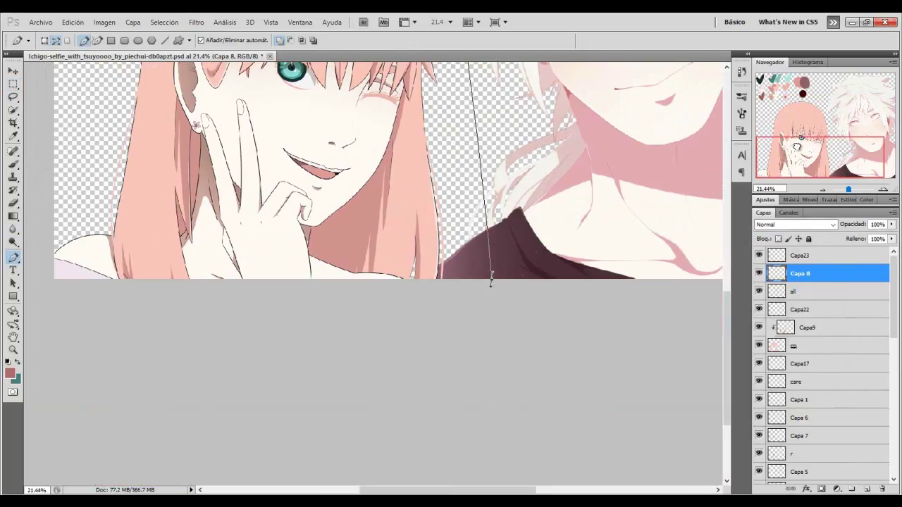
pyautogui.moveTo(120, 365); pyautogui.dragTo(141, 353)
pyautogui.rightClick(277, 258)
pyautogui.click(332, 325)
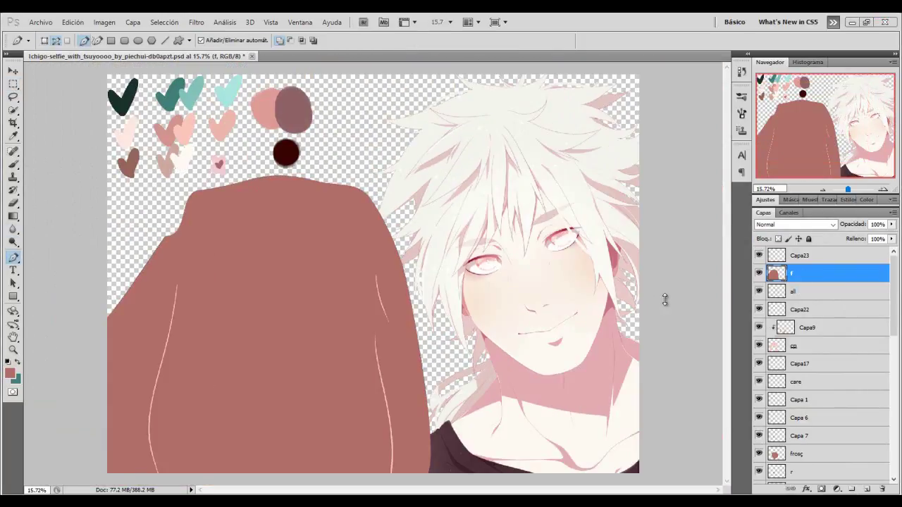
pyautogui.click(807, 454)
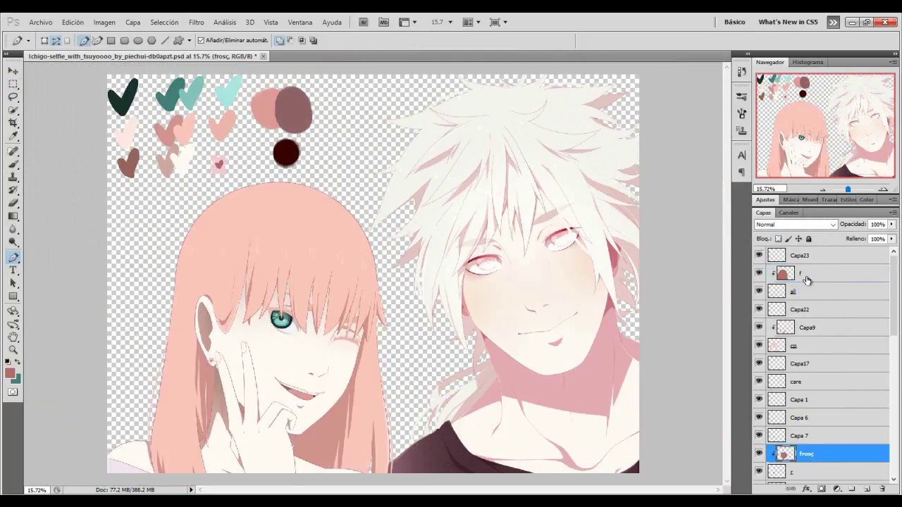
# Examine the recolored line art around the girl's hair, eye and hand at several magnifications.
pyautogui.hotkey('ctrl', '+')
pyautogui.hotkey('ctrl', '+')
pyautogui.hotkey('ctrl', '+')
pyautogui.press('pagedown')
pyautogui.hotkey('ctrl', '-')
pyautogui.hotkey('ctrl', '-')
pyautogui.hotkey('ctrl', '-')
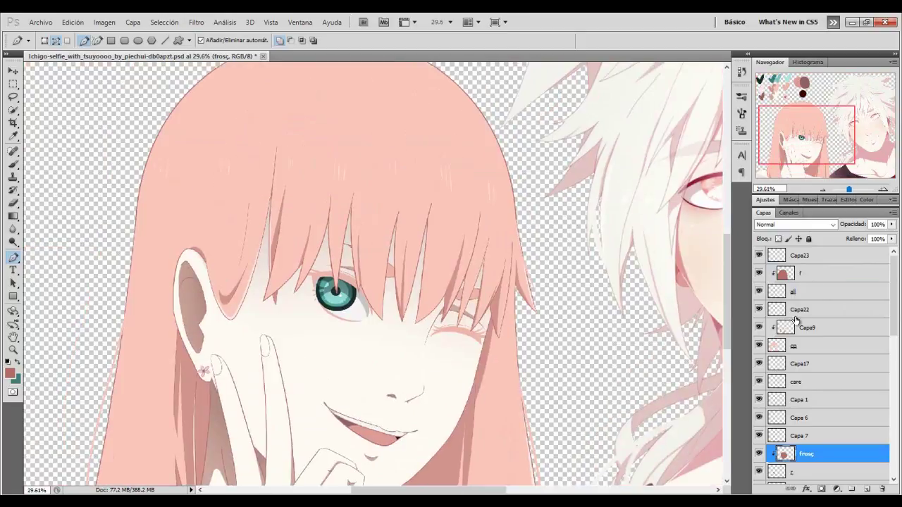
pyautogui.hotkey('ctrl', '+')
pyautogui.hotkey('ctrl', '+')
pyautogui.hotkey('ctrl', '+')
pyautogui.hotkey('ctrl', '+')
pyautogui.hotkey('ctrl', '+')
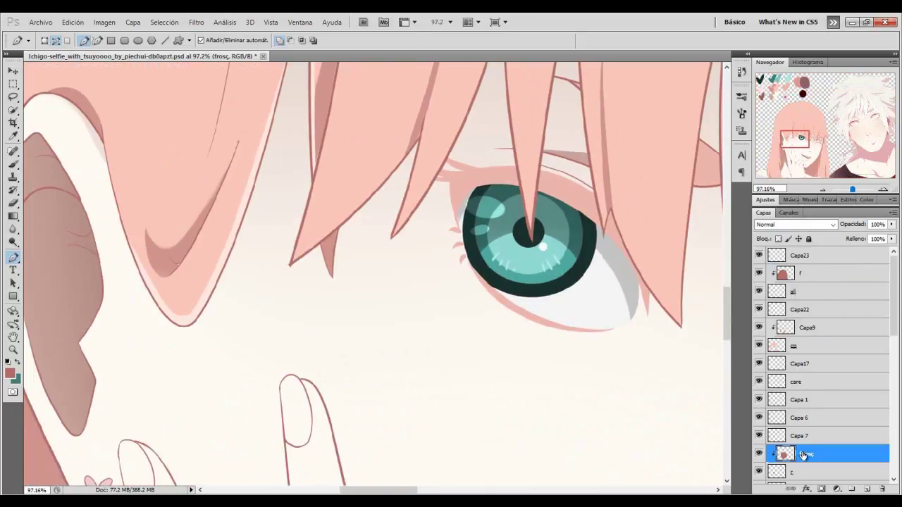
pyautogui.hotkey('ctrl', '+')
pyautogui.hotkey('ctrl', '+')
pyautogui.hotkey('ctrl', '-')
pyautogui.hotkey('ctrl', '+')
# Set the foreground color to teal #469a8e and create a new layer above "Capa18" for the fingernails.
pyautogui.moveTo(846, 129); pyautogui.dragTo(799, 135)
pyautogui.press('i')
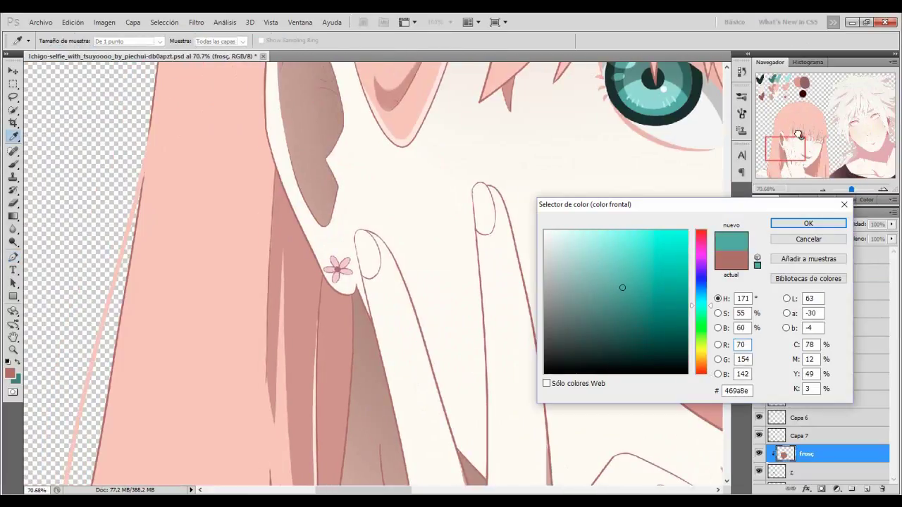
pyautogui.press('Return')
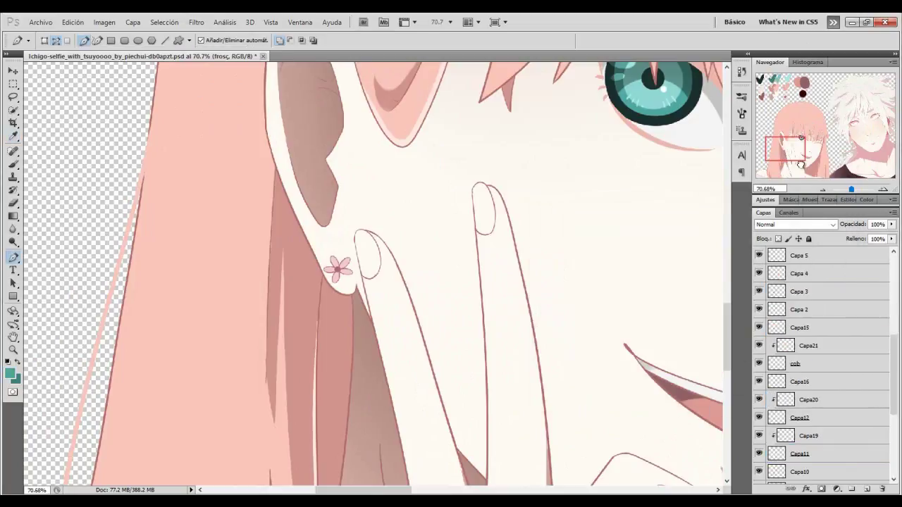
pyautogui.hotkey('ctrl', 'shift', 'alt', 'n')
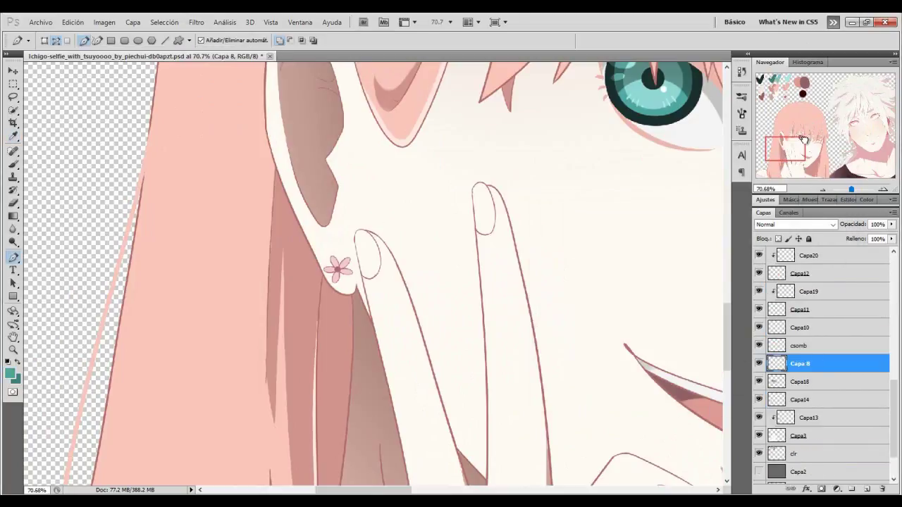
# Trace the nails of the two raised fingers with Pen paths and fill them with teal.
pyautogui.moveTo(781, 145); pyautogui.dragTo(788, 149)
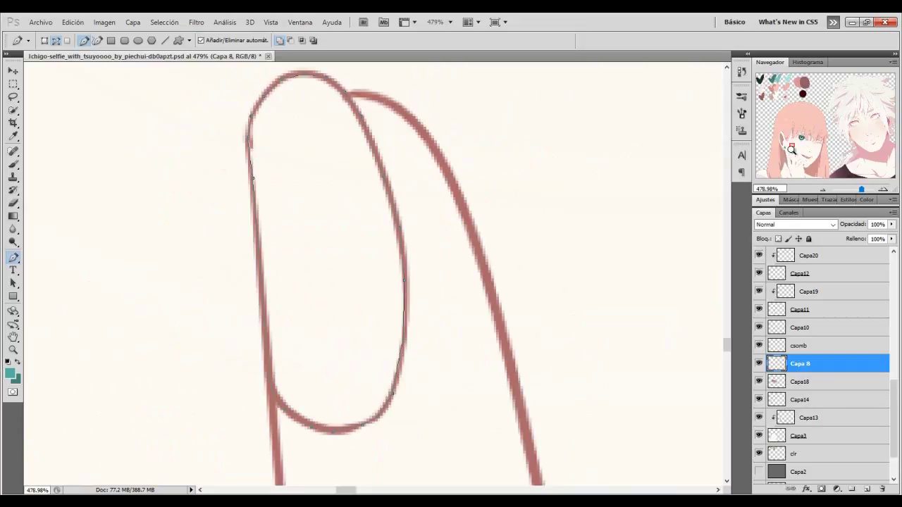
pyautogui.rightClick(438, 298)
pyautogui.click(486, 361)
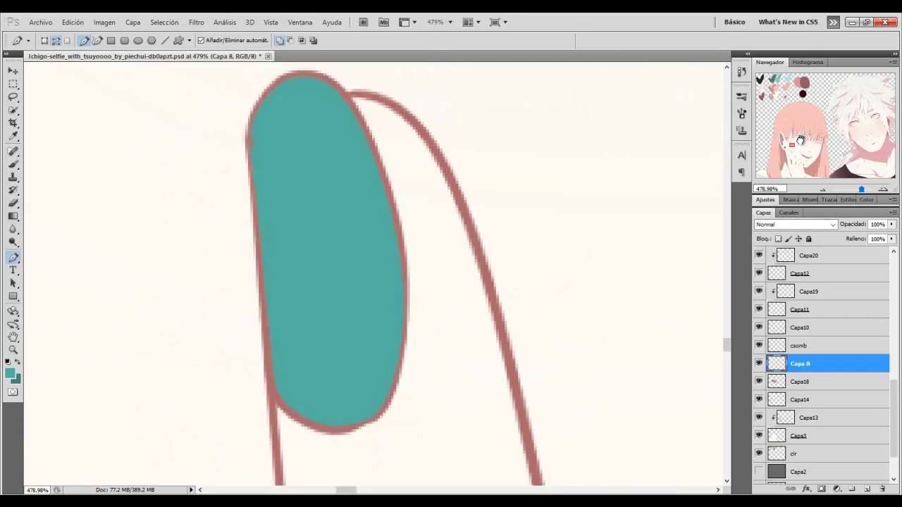
pyautogui.scroll(-5, 376, 299)
# Choose a light teal foreground color and create a new layer above the teal nail layer.
pyautogui.click(10, 373)
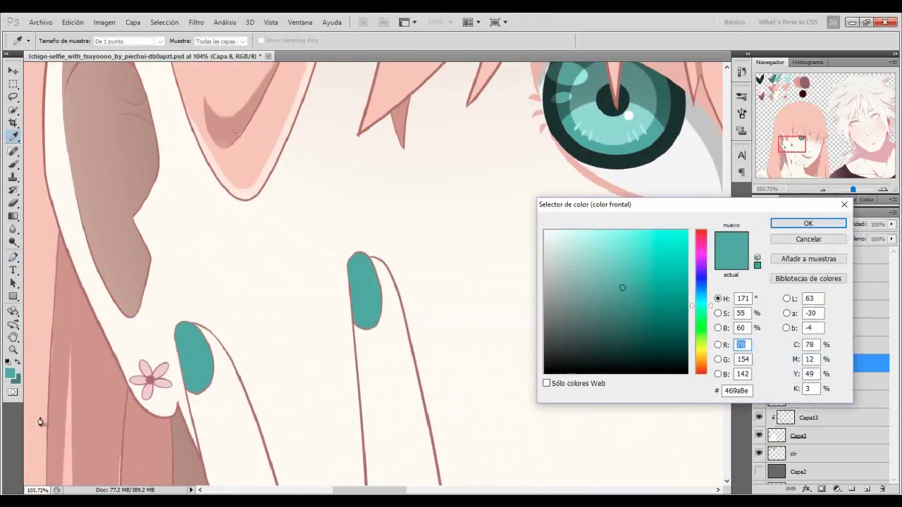
pyautogui.click(585, 254)
pyautogui.click(805, 223)
pyautogui.hotkey('ctrl', 'shift', 'alt', 'n')
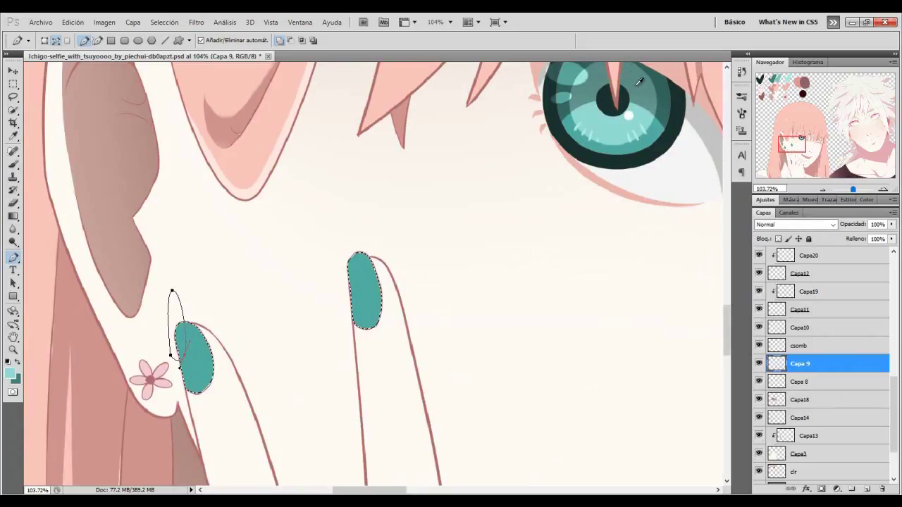
# Fill curved pen-drawn light teal highlights along the upper edges of both nails within the nail selection.
pyautogui.rightClick(282, 313)
pyautogui.click(324, 374)
pyautogui.scroll(3, 614, 78)
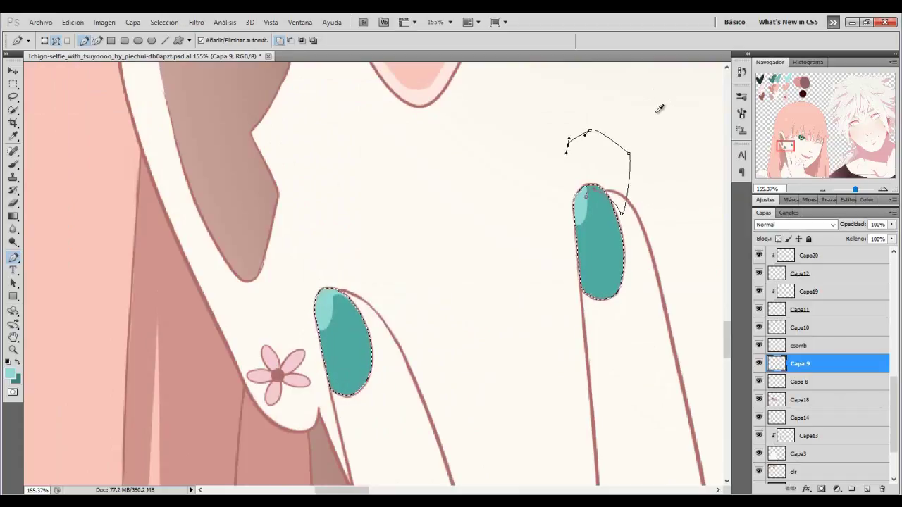
pyautogui.scroll(5, 658, 107)
# Pick up the hair's base and shadow pinks on layers "cp" and "Capa9" with a 25 px brush, and clear the nail selection.
pyautogui.hotkey('alt', '[')
pyautogui.hotkey('alt', '[')
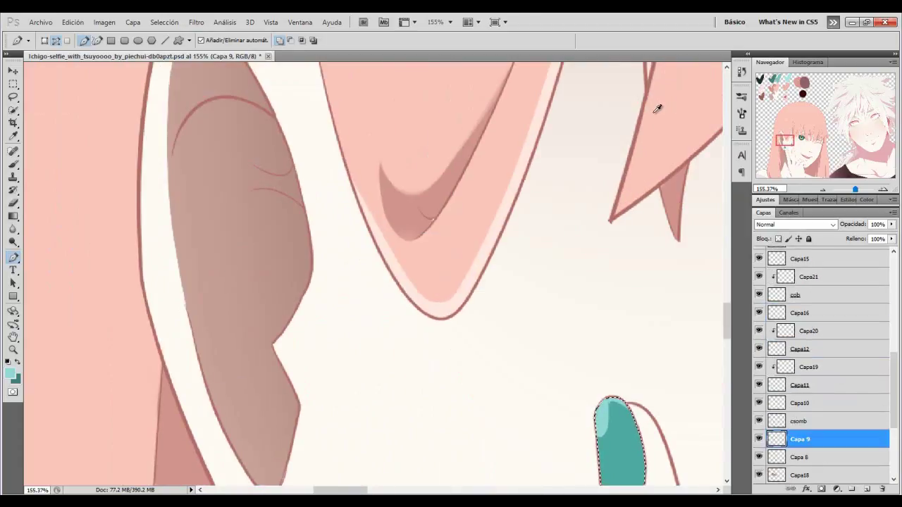
pyautogui.press('b')
pyautogui.click(801, 224)
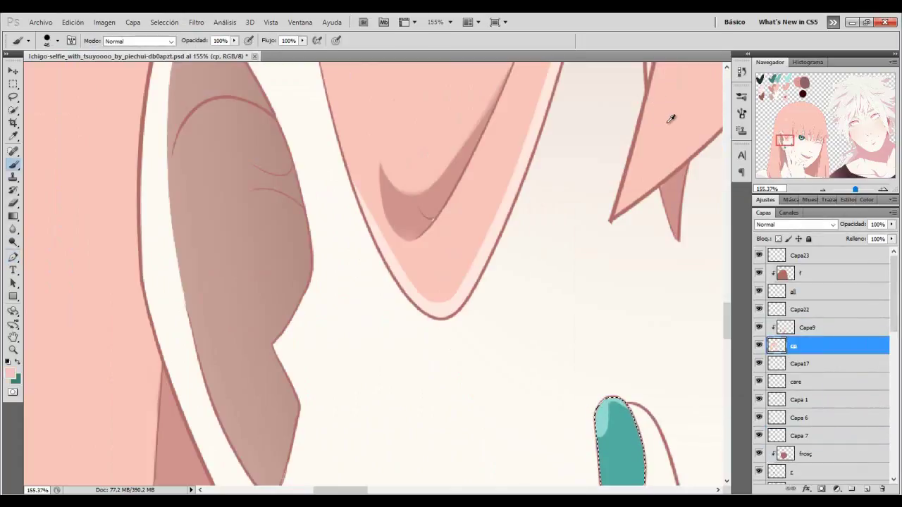
pyautogui.hotkey('alt', ']')
pyautogui.rightClick(726, 223)
pyautogui.press('Return')
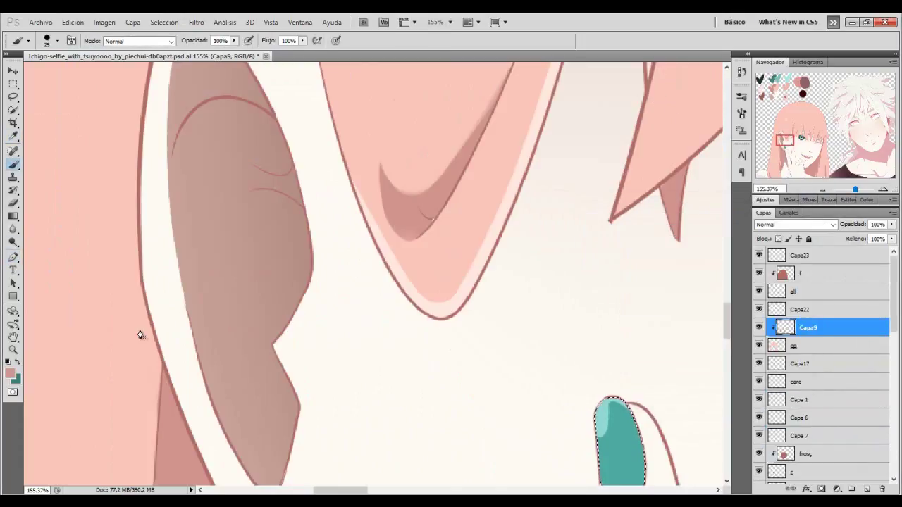
pyautogui.press('m')
pyautogui.press('b')
pyautogui.hotkey('alt', '[')
pyautogui.press('m')
pyautogui.press('b')
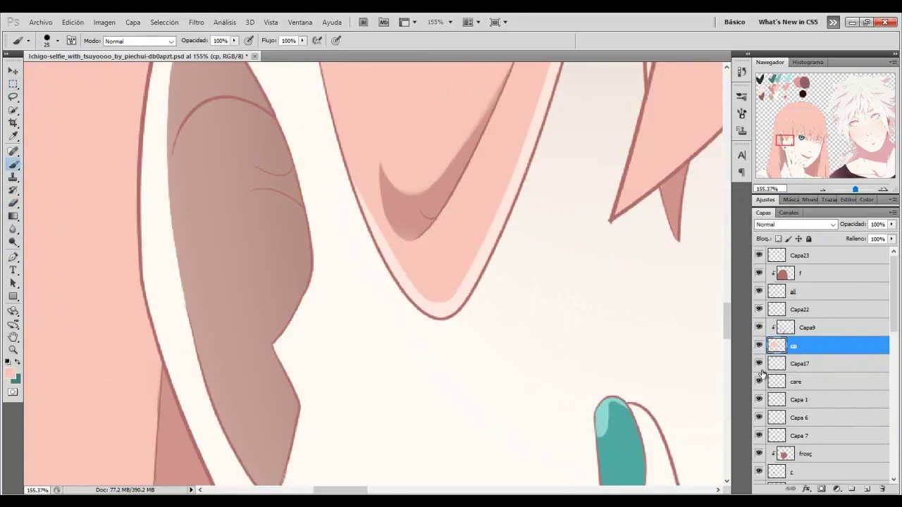
# Restore the nail selection on layer "Capa 9" and soften both light teal highlights with a 32 px Blur brush.
pyautogui.hotkey('ctrl', '0')
pyautogui.hotkey('ctrl', '+')
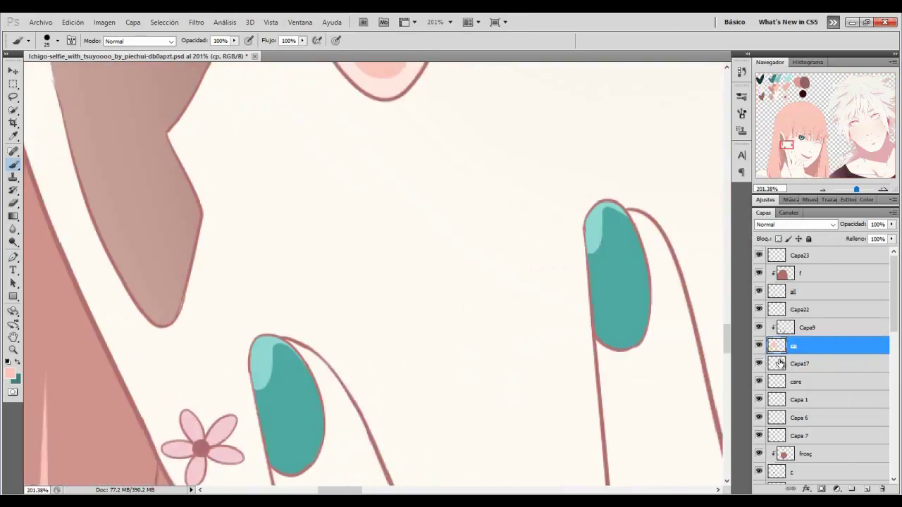
pyautogui.press('r')
pyautogui.rightClick(319, 278)
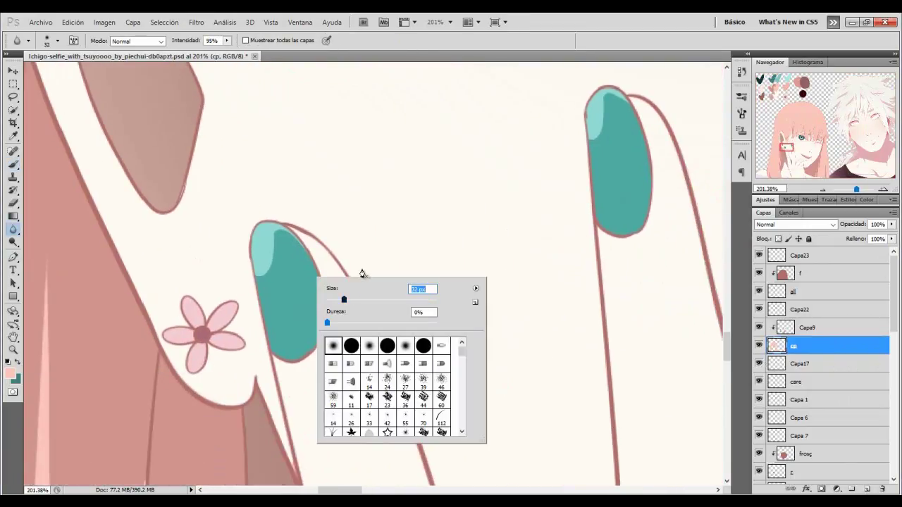
pyautogui.write('32')
pyautogui.press('Return')
pyautogui.hotkey('alt', '[')
pyautogui.hotkey('alt', '[')
pyautogui.hotkey('alt', '[')
pyautogui.hotkey('alt', '[')
pyautogui.hotkey('alt', '[')
pyautogui.hotkey('alt', '[')
pyautogui.hotkey('alt', '[')
pyautogui.hotkey('alt', '[')
pyautogui.hotkey('ctrl', 'shift', 'd')
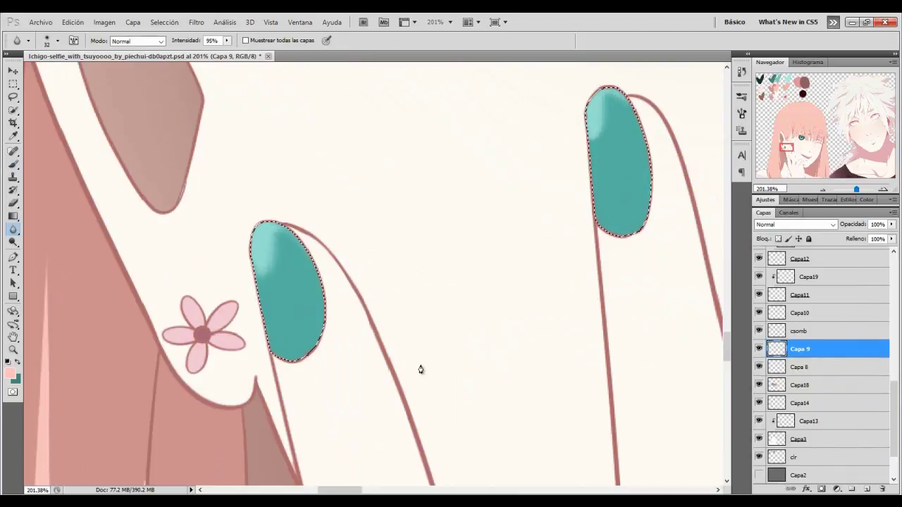
# Paint a small near-white spot at the tip of each nail's highlight with the Brush tool.
pyautogui.press('b')
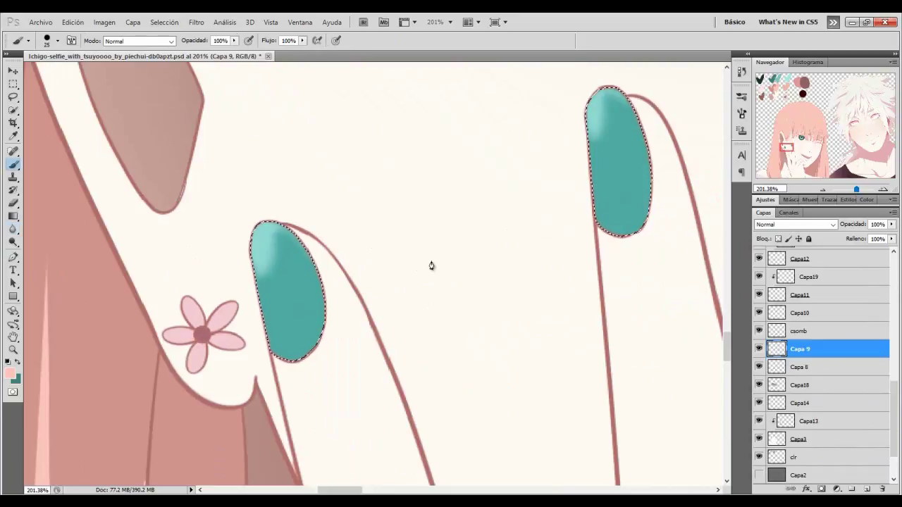
pyautogui.click(427, 287)
pyautogui.press('Return')
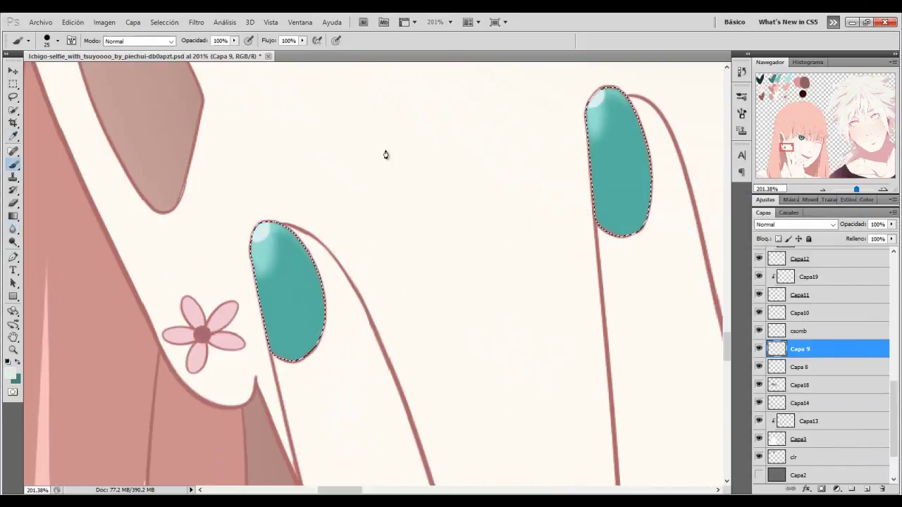
# Soften the near-white nail spots with the Blur tool, reducing its size to 13 px and setting its strength to 100%.
pyautogui.press('r')
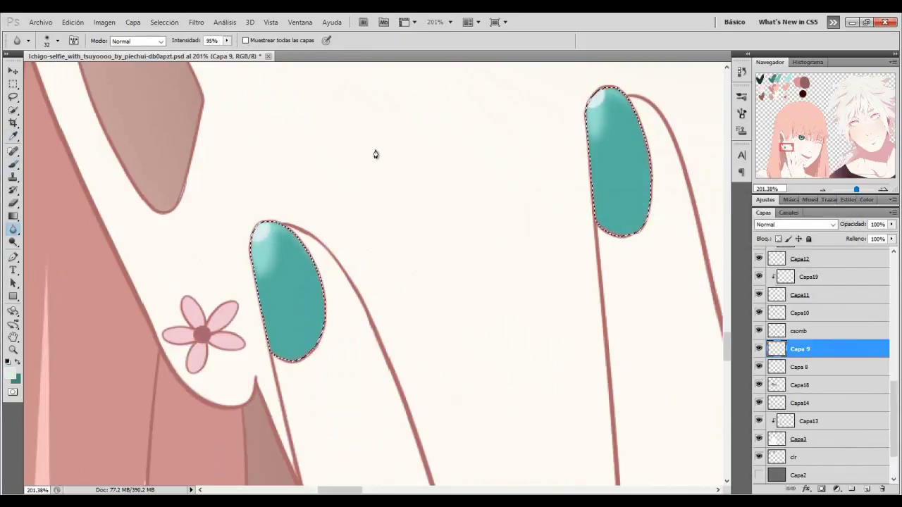
pyautogui.rightClick(362, 135)
pyautogui.press('Return')
pyautogui.press('0')
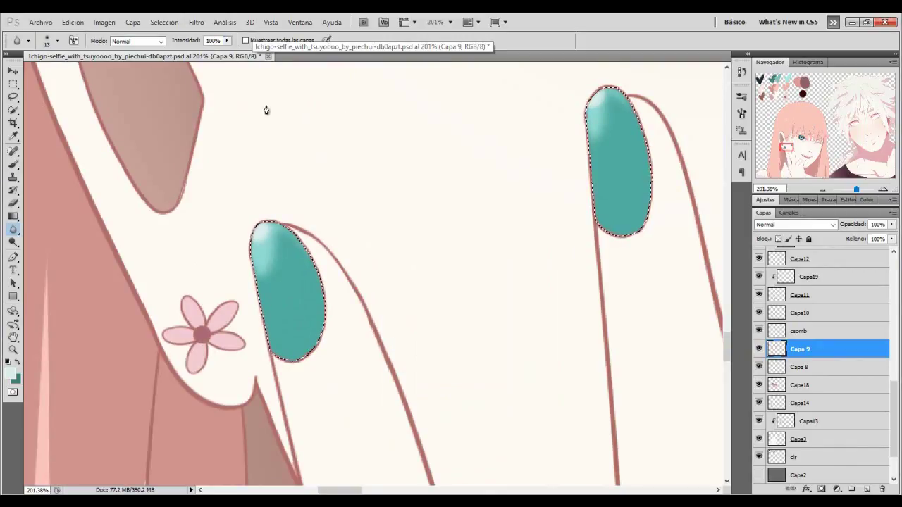
# Clear the nail selection and examine the softened highlights on both nails.
pyautogui.scroll(-3, 258, 139)
pyautogui.press('m')
pyautogui.hotkey('ctrl', 'd')
pyautogui.scroll(3, 250, 176)
pyautogui.scroll(2, 258, 212)
pyautogui.press('r')
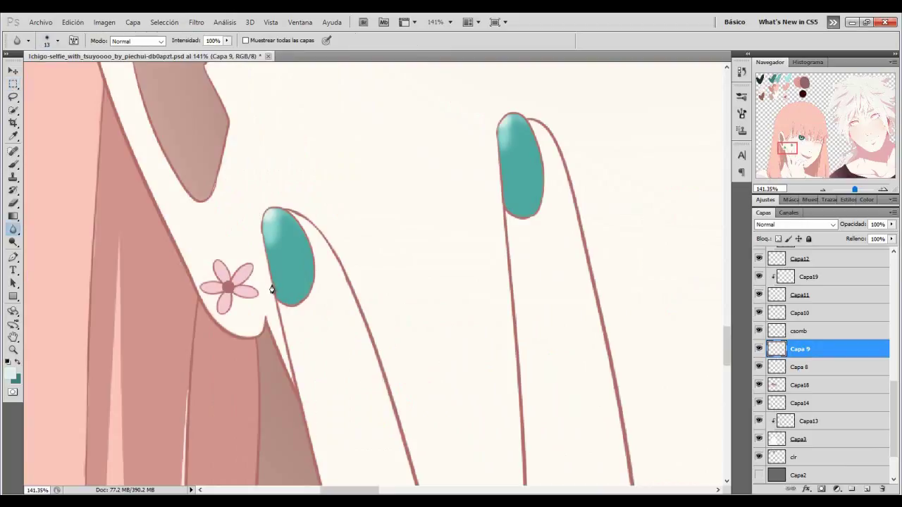
# Restore the nail selection and repaint longer light teal highlights along the left side of both nails with a 25 px brush.
pyautogui.press('b')
pyautogui.click(10, 373)
pyautogui.press('Return')
pyautogui.moveTo(514, 121); pyautogui.dragTo(509, 172)
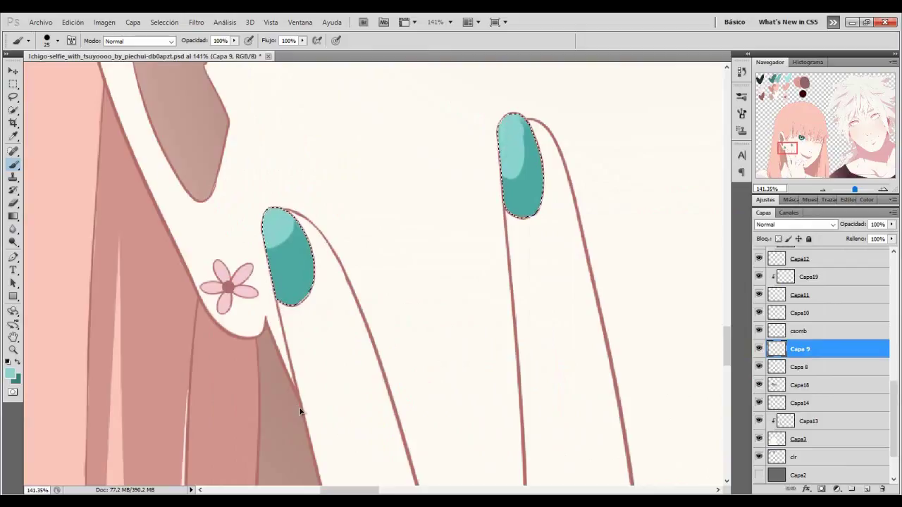
pyautogui.moveTo(281, 248); pyautogui.dragTo(277, 277)
pyautogui.press('e')
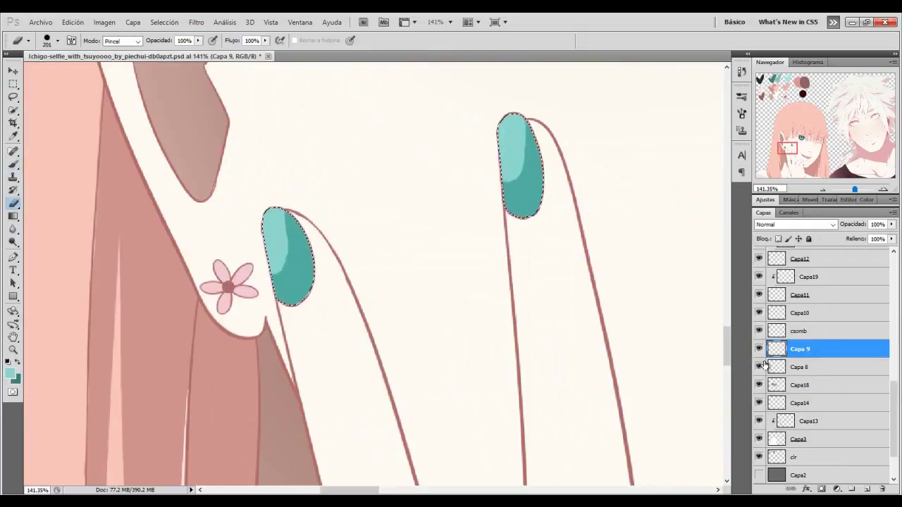
# Soften the edges of both repainted nail highlights with a 27 px Blur brush.
pyautogui.press('r')
pyautogui.rightClick(310, 261)
pyautogui.press('Escape')
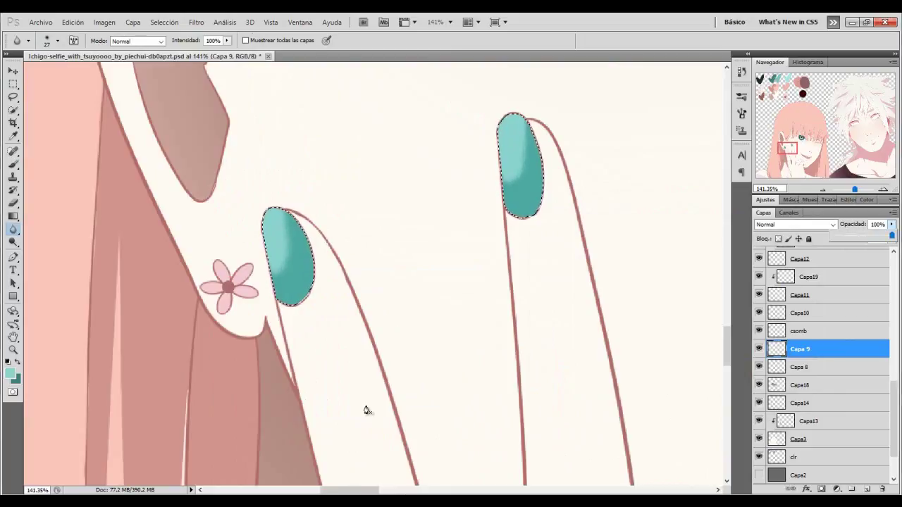
# Set the opacity of layer "Capa 9" to 90% and clear the nail selection.
pyautogui.press('9')
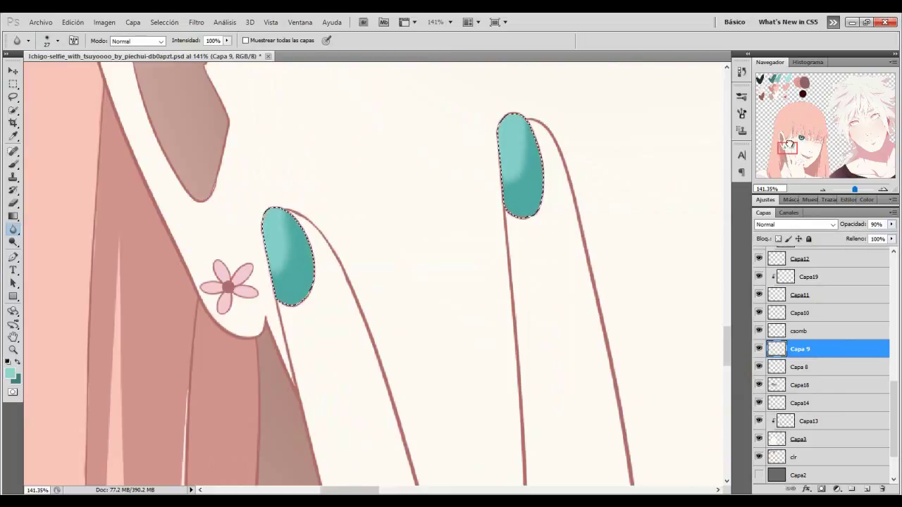
pyautogui.scroll(-5, 719, 252)
pyautogui.press('m')
pyautogui.scroll(5, 233, 283)
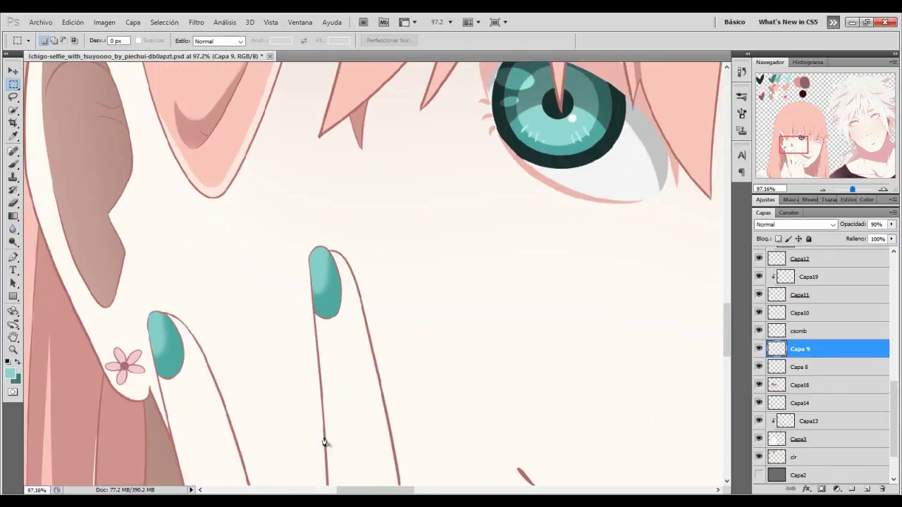
# Try painting a small pale teal spot near the tip of each nail on "Capa 9" with a 9 px brush.
pyautogui.press('b')
pyautogui.rightClick(378, 421)
pyautogui.write('9')
pyautogui.press('Return')
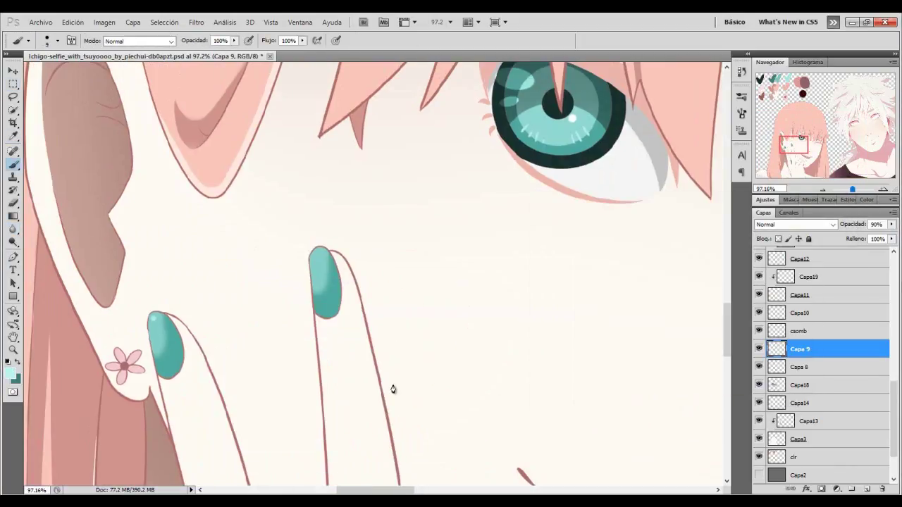
pyautogui.scroll(-1, 404, 339)
pyautogui.scroll(4, 405, 343)
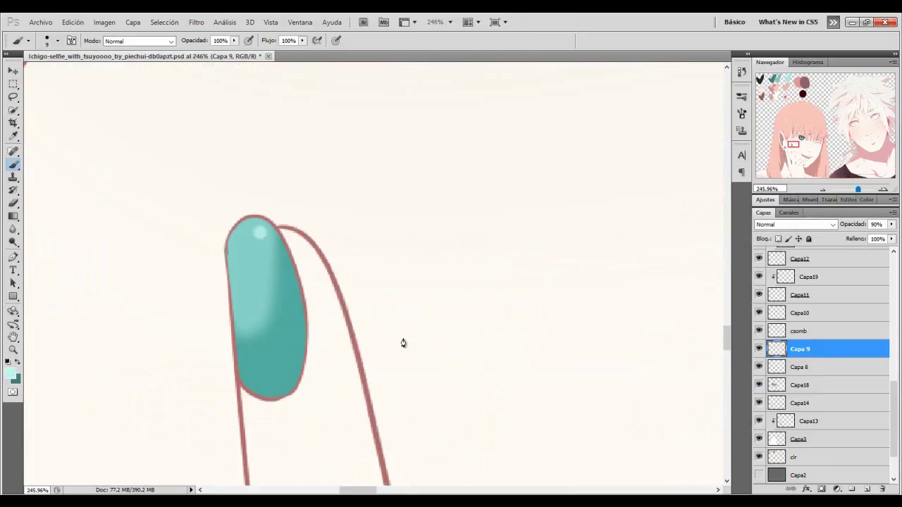
# Add a layer above "Capa 9" and paint a pale teal dot at the tip of the nail beside the earring with a 12 px brush.
pyautogui.hotkey('ctrl', 'v')
pyautogui.rightClick(409, 288)
pyautogui.press('Escape')
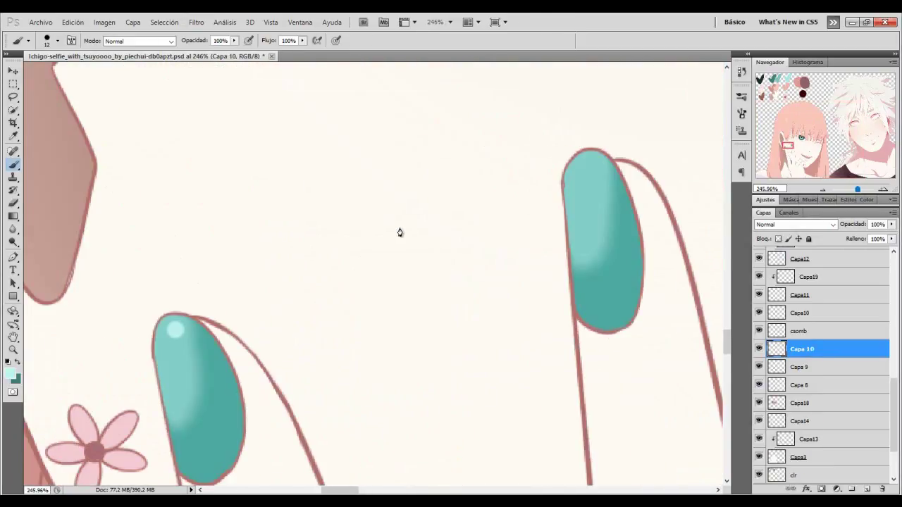
# Free Transform the dot into a narrow tilted oval and paint a matching dot on the other nail's tip.
pyautogui.hotkey('ctrl', 't')
pyautogui.moveTo(360, 113); pyautogui.dragTo(345, 97)
pyautogui.press('Return')
pyautogui.press('b')
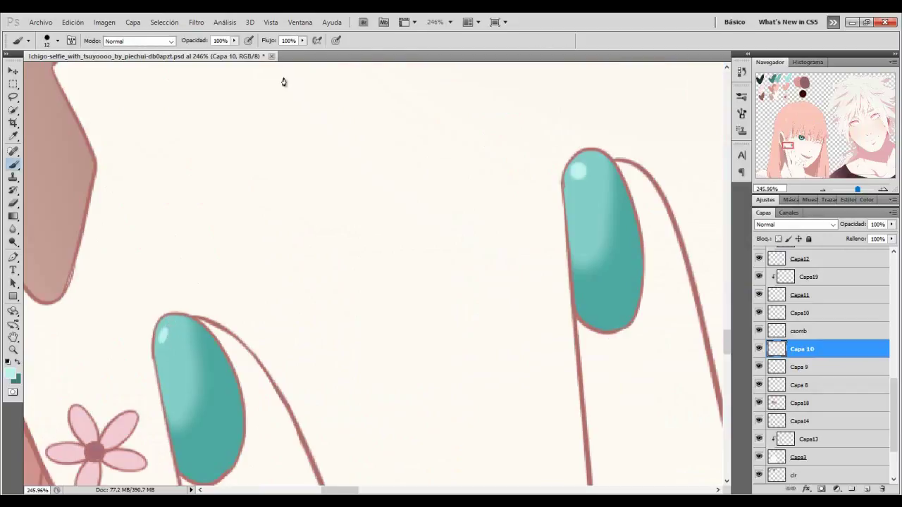
# Reshape the second nail's dot into a matching tilted oval, rotated -44.06°, and merge its layer down into "Capa 9".
pyautogui.hotkey('ctrl', 't')
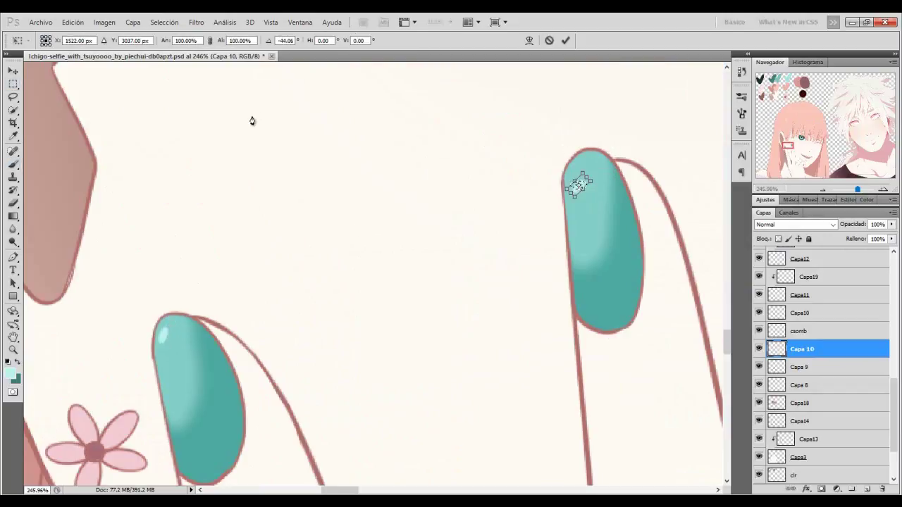
pyautogui.press('Return')
pyautogui.press('m')
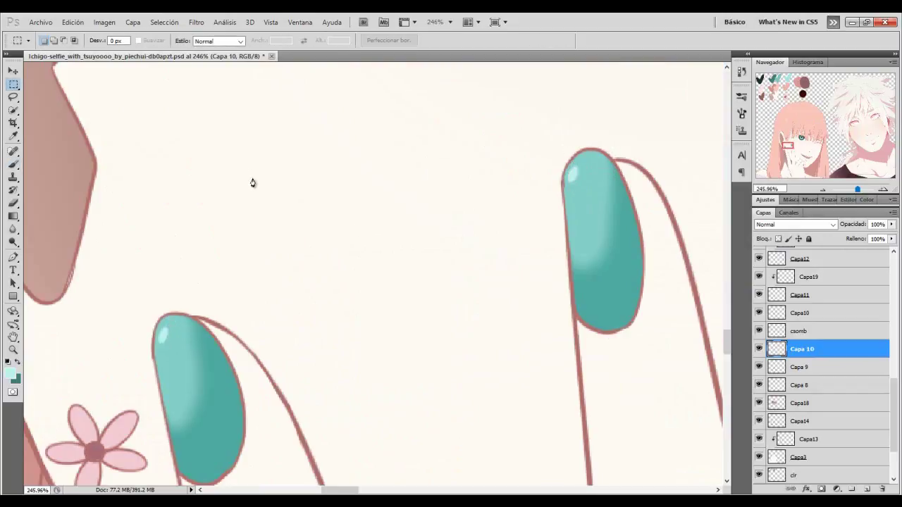
pyautogui.hotkey('ctrl', 'e')
pyautogui.scroll(-10, 258, 316)
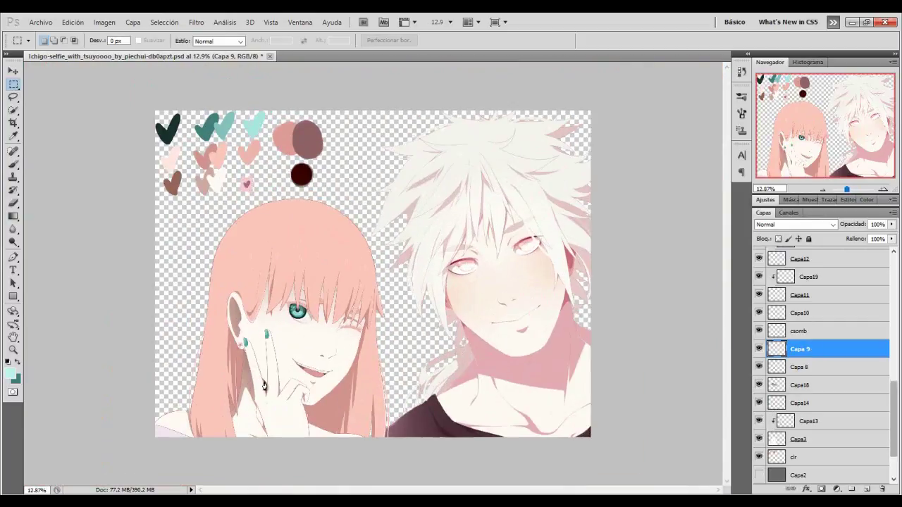
# Hide the white-haired man and merge all of the girl's layers into one layer without the color swatches.
pyautogui.hotkey('alt', '[')
pyautogui.hotkey('alt', '[')
pyautogui.hotkey('alt', '[')
pyautogui.hotkey('alt', '[')
pyautogui.hotkey('alt', '[')
pyautogui.hotkey('alt', '[')
pyautogui.press('Delete')
pyautogui.press('Delete')
pyautogui.hotkey('alt', '.')
pyautogui.hotkey('ctrl', 'shift', 'e')
pyautogui.hotkey('alt', 'a')
pyautogui.press('Escape')
# Duplicate the merged girl layer "Capa23" under the name "o".
pyautogui.hotkey('shift', 'F10')
pyautogui.press('Return')
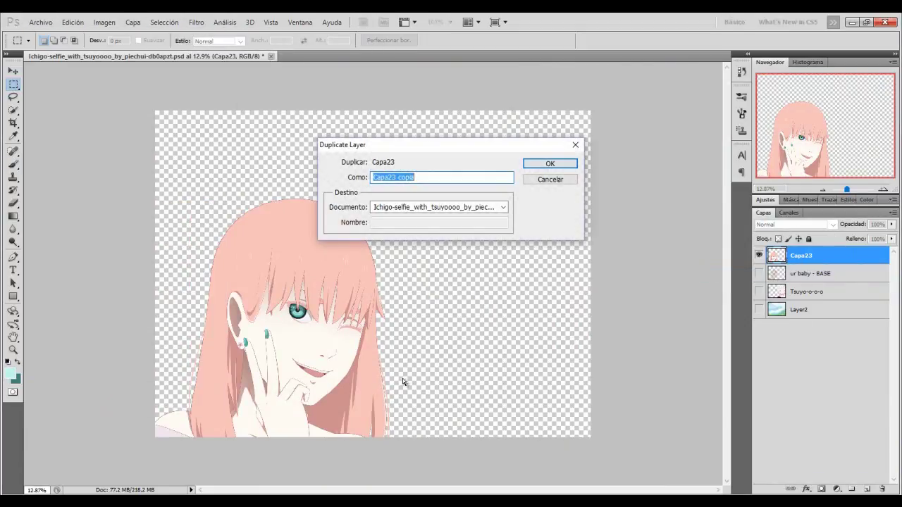
pyautogui.press('Return')
pyautogui.write('o')
pyautogui.press('Tab')
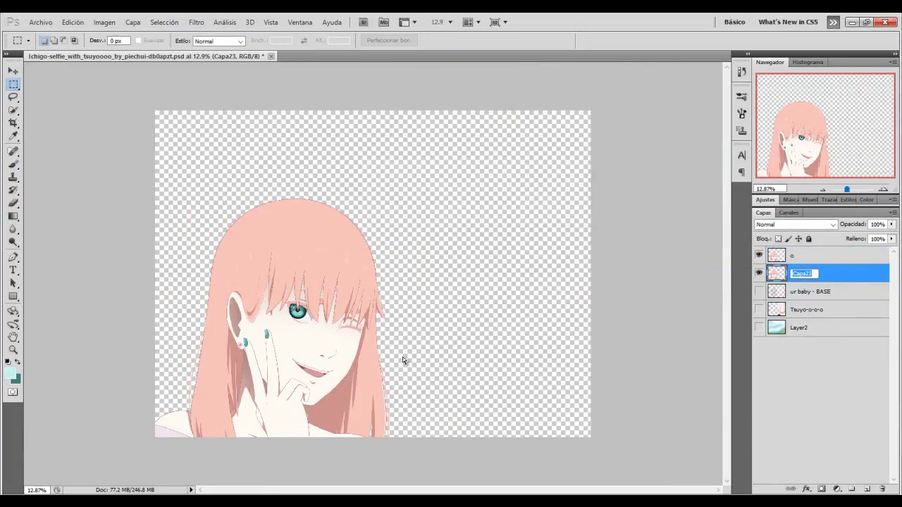
# Rename the merged layer "Capa23" as "fo" and hide its copy "o".
pyautogui.hotkey('alt', '[')
pyautogui.press('3')
pyautogui.press('5')
pyautogui.press('0')
pyautogui.hotkey('ctrl', ',')
# Show the layers "Tsuyo-o-o-o" and "Layer2", and delete the layer "ur baby - BASE".
pyautogui.moveTo(759, 273); pyautogui.dragTo(759, 328)
pyautogui.press('Delete')
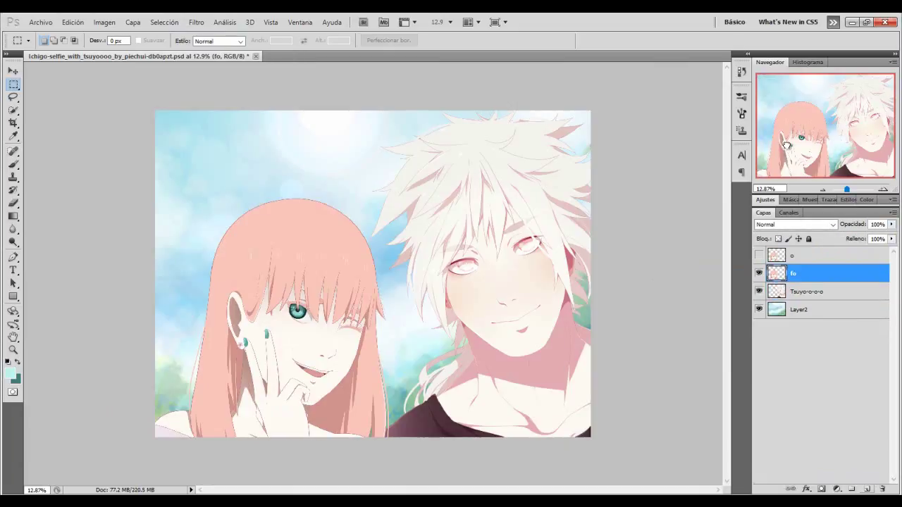